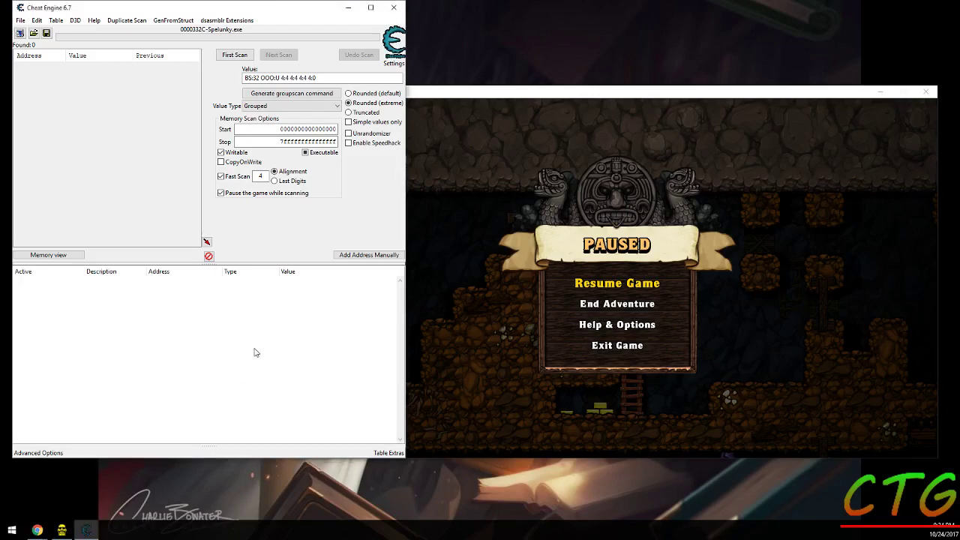
Switch to Spelunky, resume it to view the health, bomb, rope and money counters, and pause it again.
{"action": "left_click", "coordinate": [329, 78]}
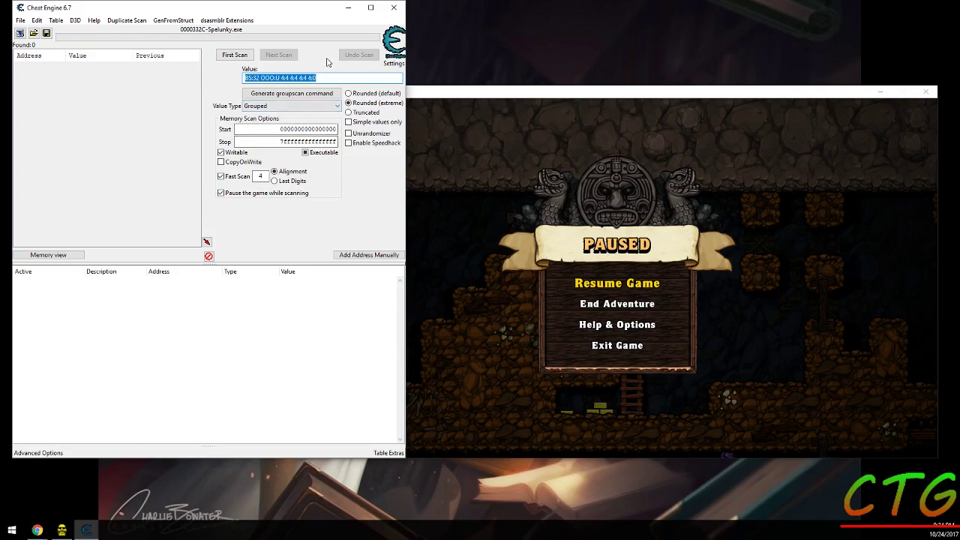
{"action": "left_click", "coordinate": [443, 146]}
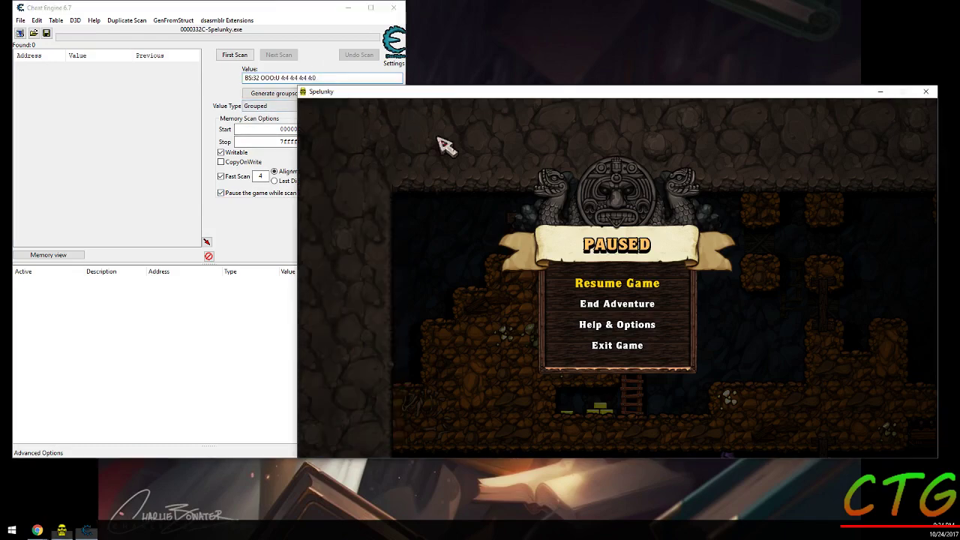
{"action": "key", "text": "Escape"}
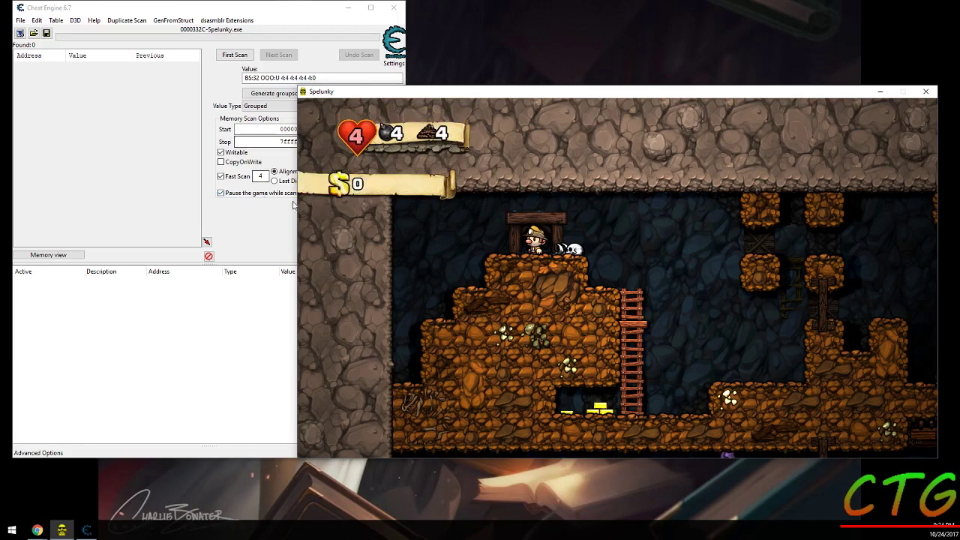
{"action": "key", "text": "Escape"}
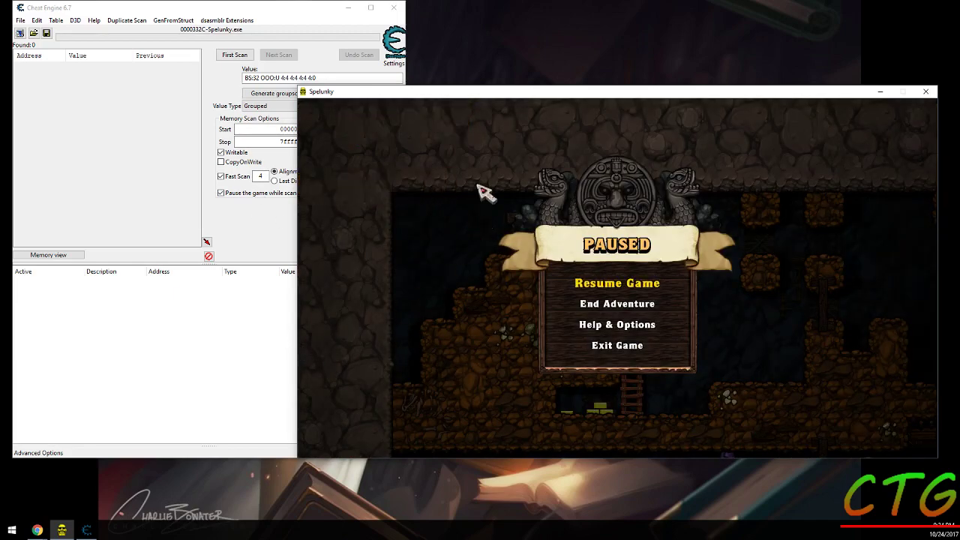
Clear the grouped scan command in Cheat Engine, set the value type to 4 Bytes and run a first scan for exact value 4.
{"action": "left_click", "coordinate": [216, 360]}
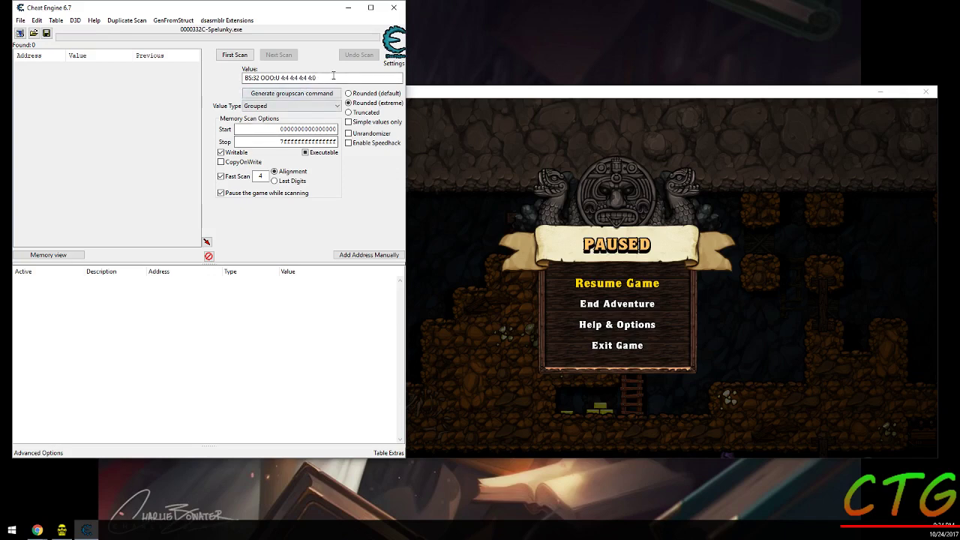
{"action": "left_click_drag", "start_coordinate": [331, 78], "coordinate": [150, 92]}
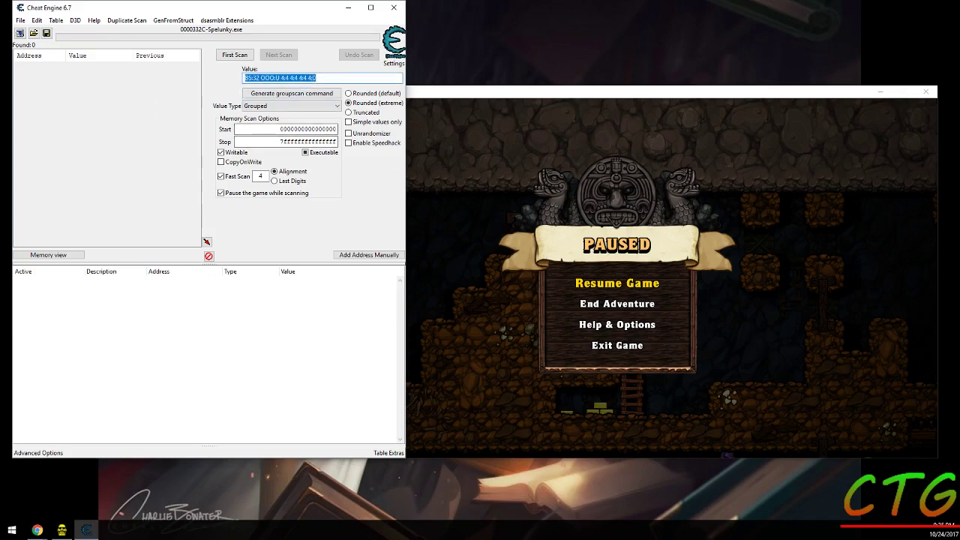
{"action": "key", "text": "BackSpace"}
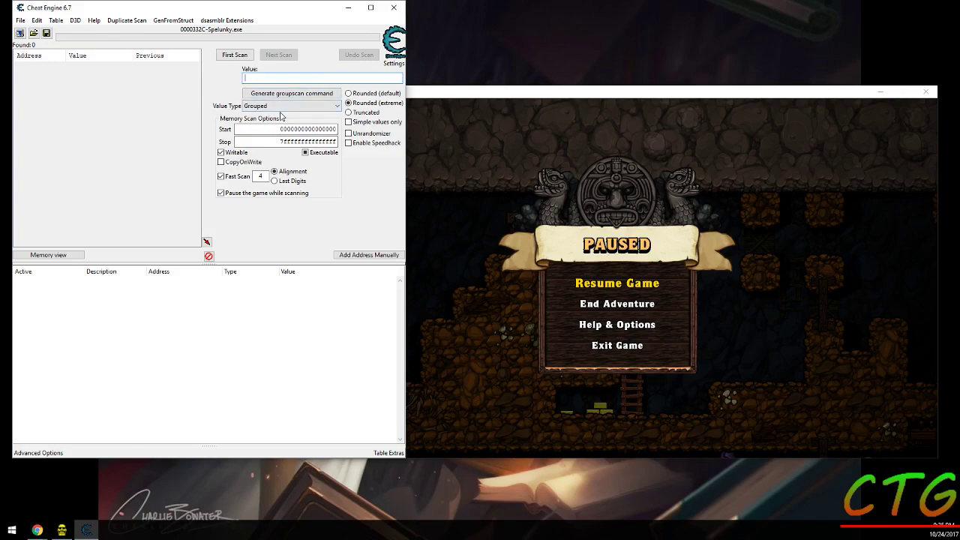
{"action": "left_click", "coordinate": [288, 105]}
{"action": "left_click", "coordinate": [296, 142]}
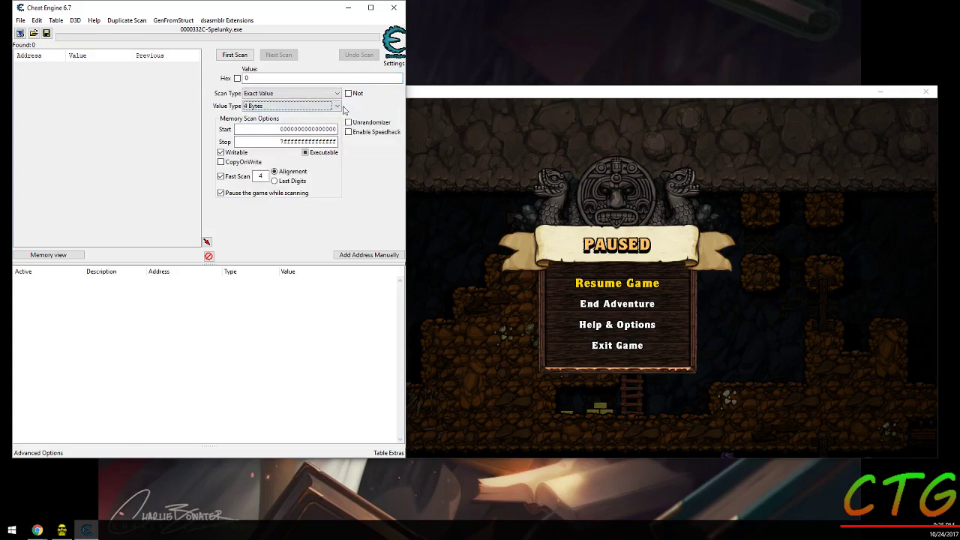
{"action": "left_click", "coordinate": [300, 78]}
{"action": "type", "text": "4"}
{"action": "key", "text": "Return"}
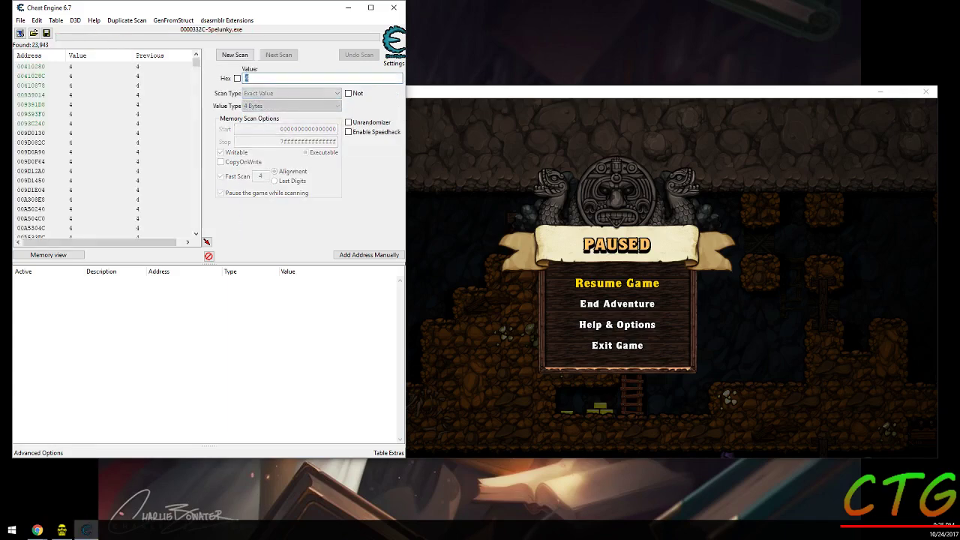
Use one bomb in Spelunky and narrow the Cheat Engine scan to exact value 3.
{"action": "left_click", "coordinate": [567, 182]}
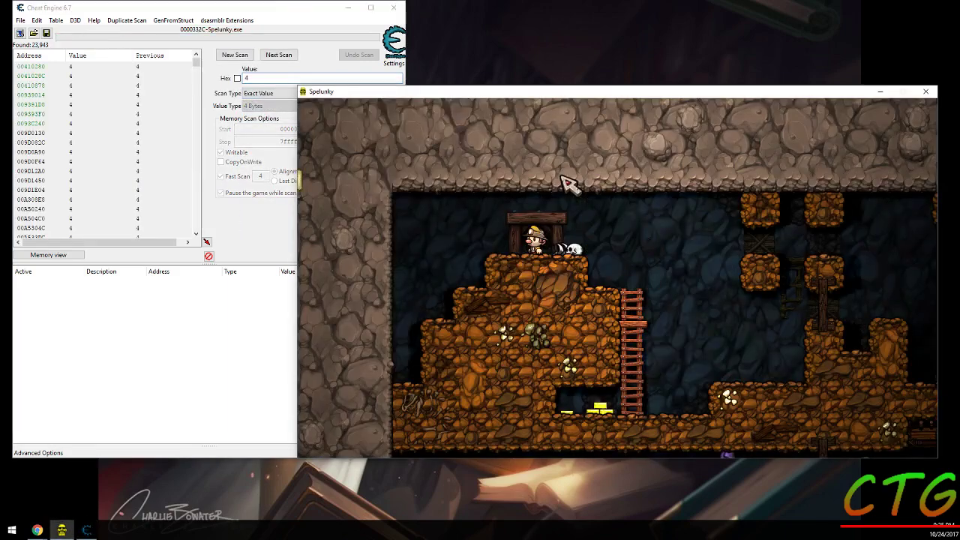
{"action": "left_click", "coordinate": [200, 115]}
{"action": "type", "text": "3"}
{"action": "left_click", "coordinate": [278, 55]}
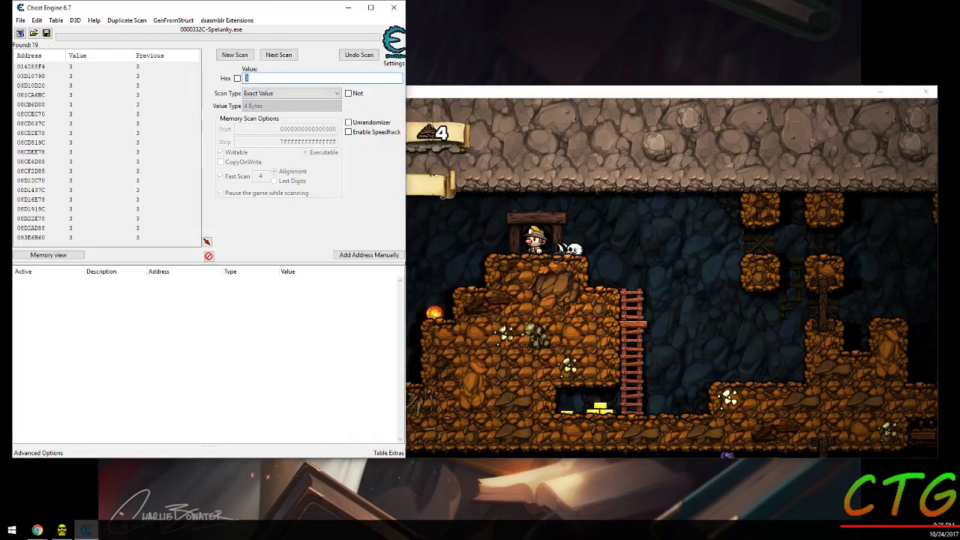
Narrow the bomb results to unchanged values and add the remaining address to the address list.
{"action": "left_click", "coordinate": [450, 247]}
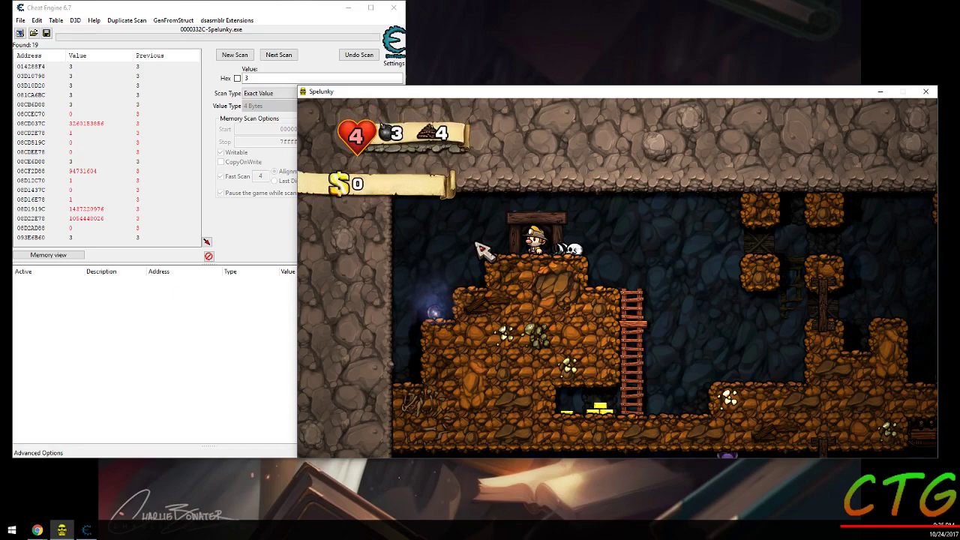
{"action": "key", "text": "F2"}
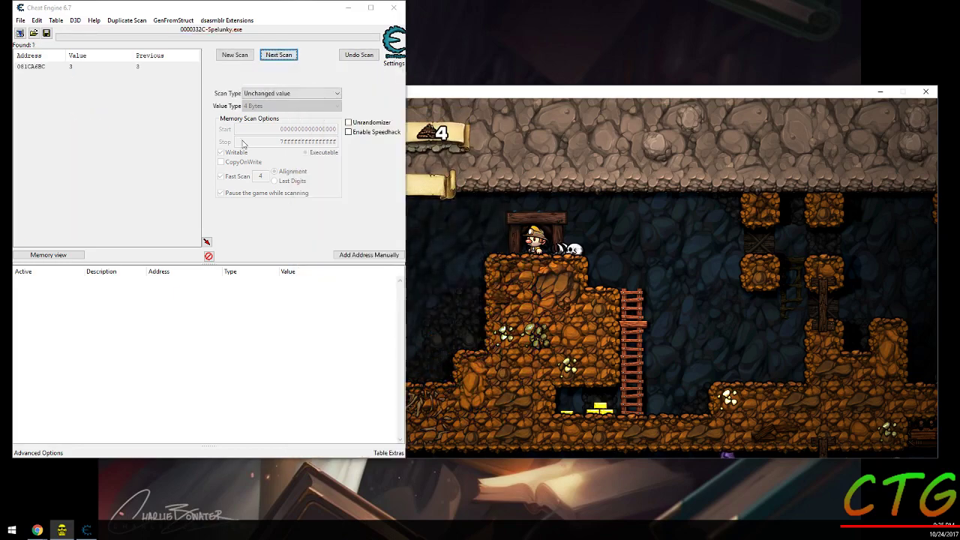
{"action": "double_click", "coordinate": [135, 68]}
Find out what accesses the bomb address and select the mov eax,[esi+eax+0044069C] instruction.
{"action": "left_click", "coordinate": [257, 282]}
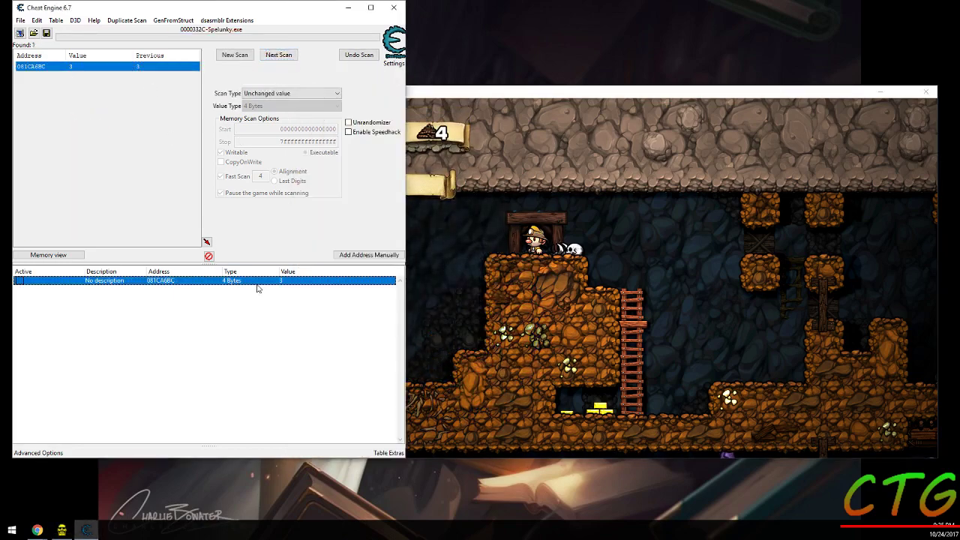
{"action": "key", "text": "F6"}
{"action": "left_click", "coordinate": [508, 268]}
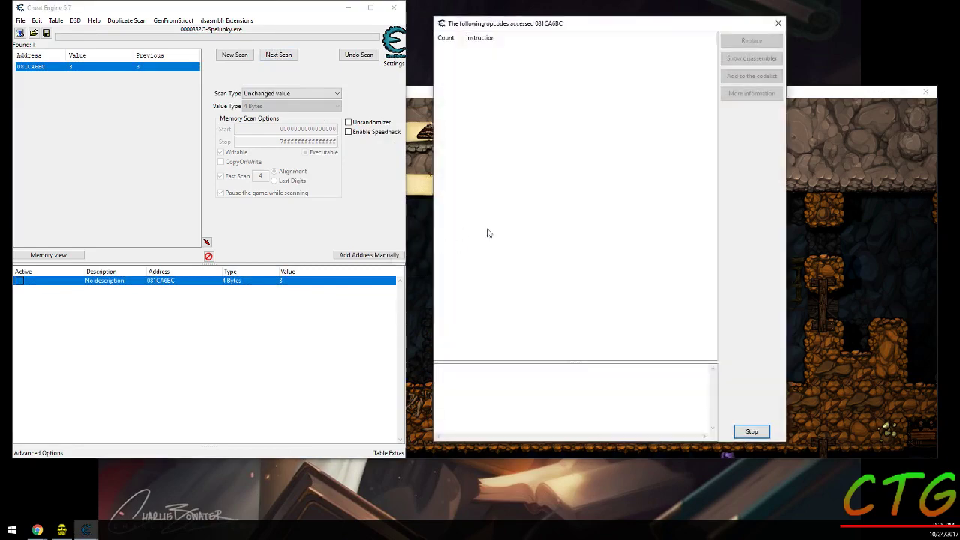
{"action": "left_click", "coordinate": [825, 267]}
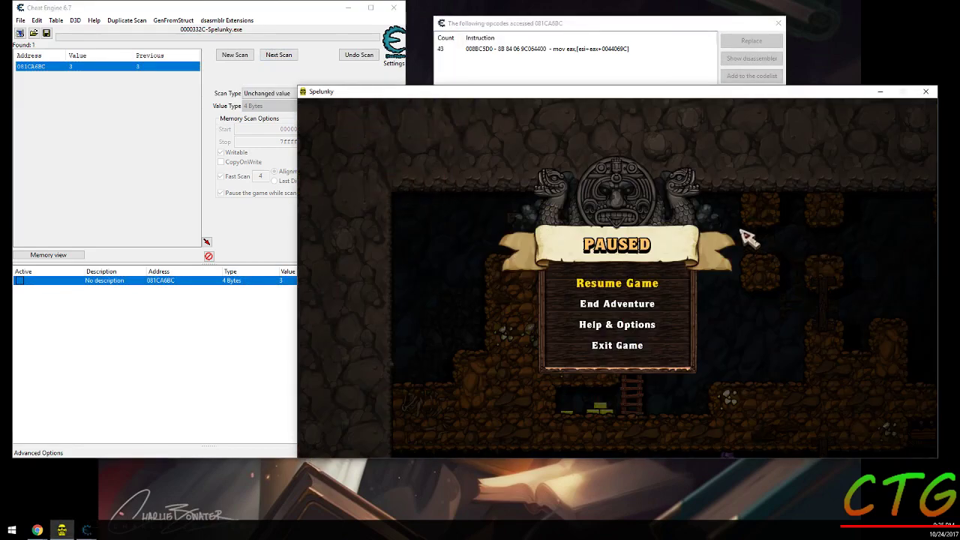
{"action": "left_click", "coordinate": [604, 37]}
{"action": "left_click", "coordinate": [608, 49]}
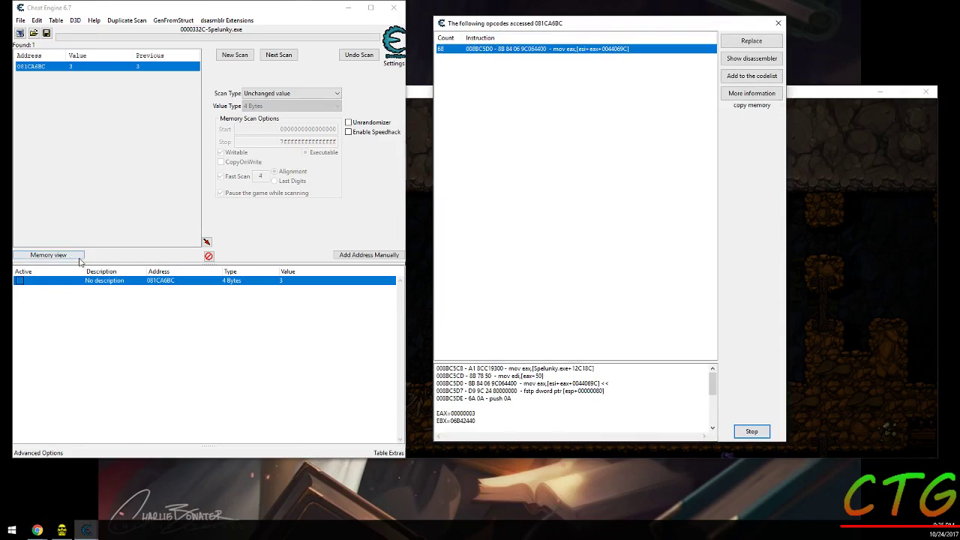
Open the Memory Viewer and go to the bomb address 081CA6BC in the hex view.
{"action": "left_click", "coordinate": [48, 255]}
{"action": "left_click", "coordinate": [300, 4]}
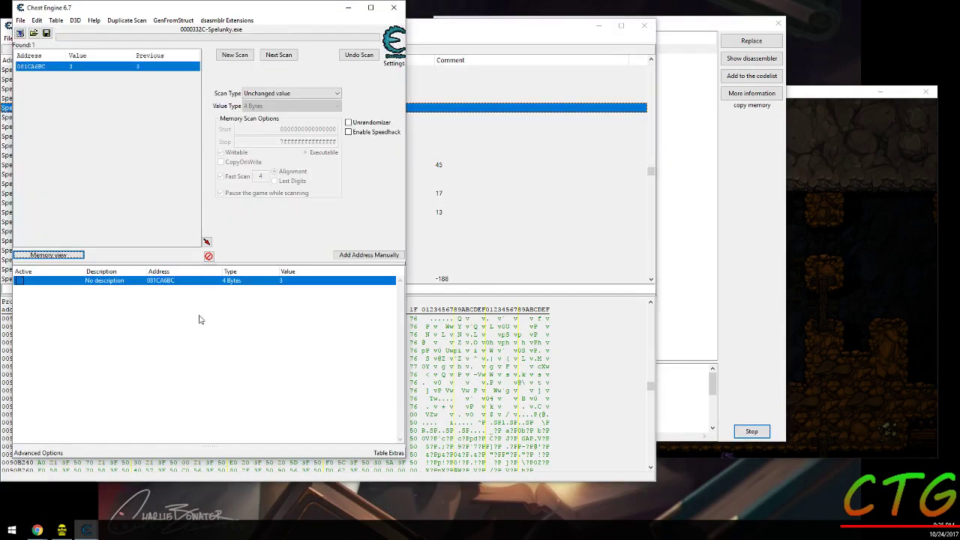
{"action": "double_click", "coordinate": [170, 280]}
{"action": "key", "text": "ctrl+c"}
{"action": "left_click", "coordinate": [459, 314]}
{"action": "left_click", "coordinate": [456, 352]}
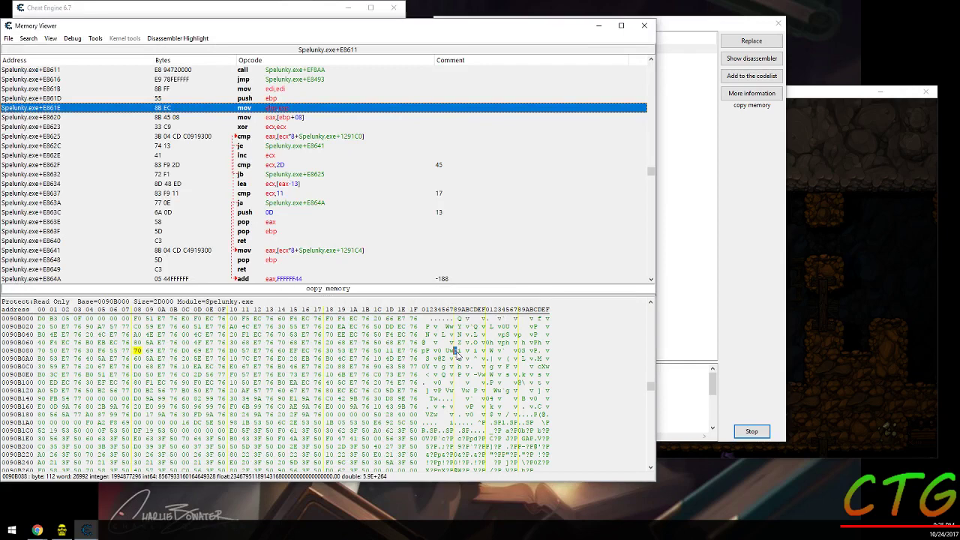
{"action": "key", "text": "ctrl+g"}
{"action": "key", "text": "ctrl+v"}
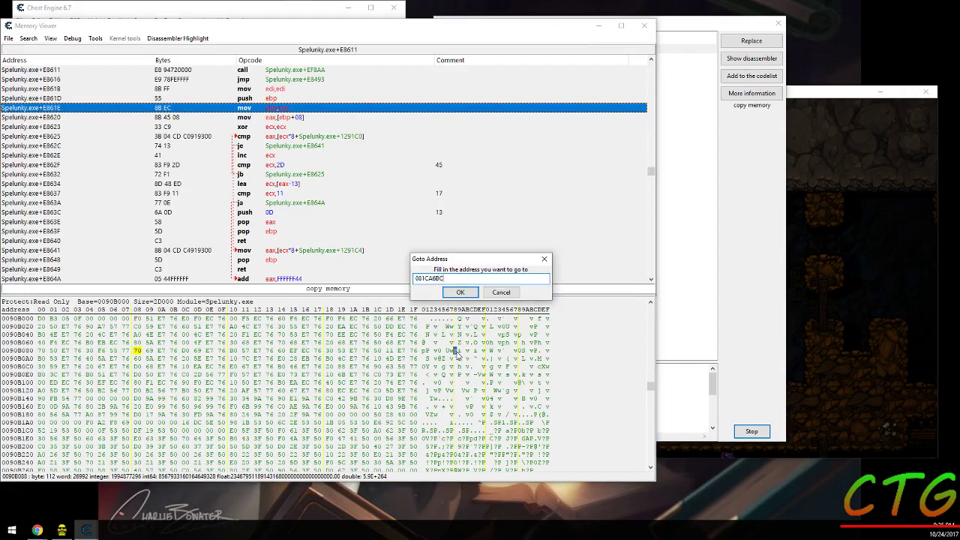
{"action": "key", "text": "Return"}
Set the hex view's display type to 4 Byte decimal around the bomb address.
{"action": "right_click", "coordinate": [102, 334]}
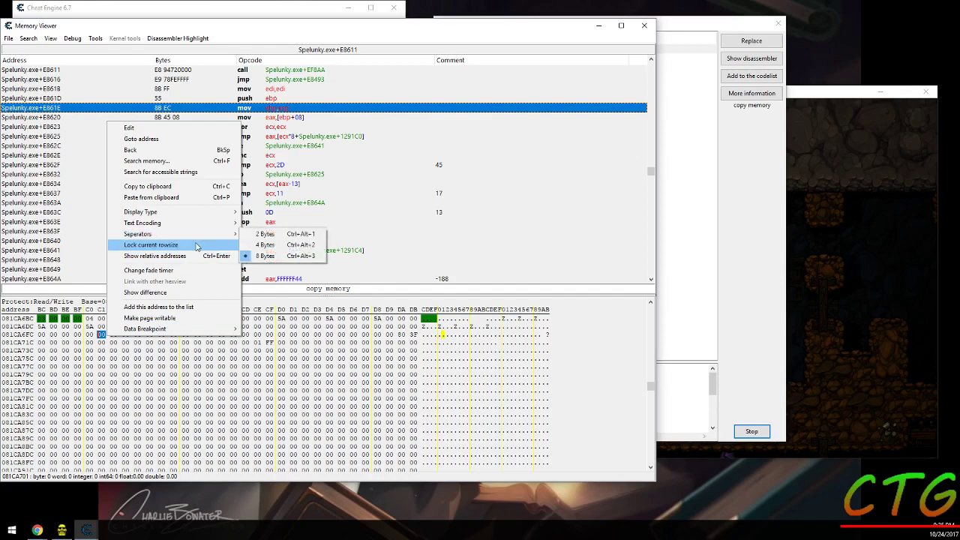
{"action": "mouse_move", "coordinate": [189, 217]}
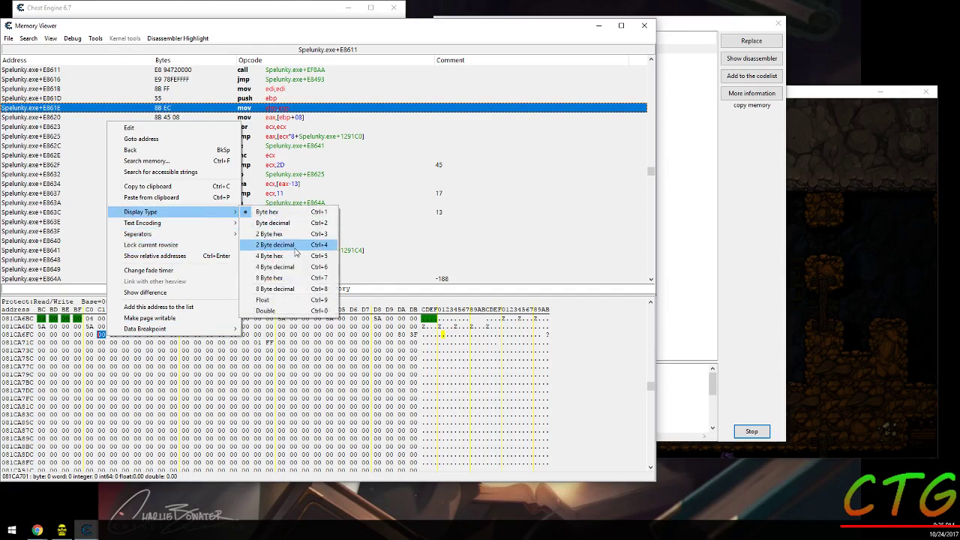
{"action": "left_click", "coordinate": [292, 268]}
{"action": "scroll", "coordinate": [230, 344], "scroll_direction": "up", "scroll_amount": 2}
Inspect the neighbouring rope and health candidates at 081CA6C0, 081CA6AC and 081CA6B0.
{"action": "left_click", "coordinate": [88, 366]}
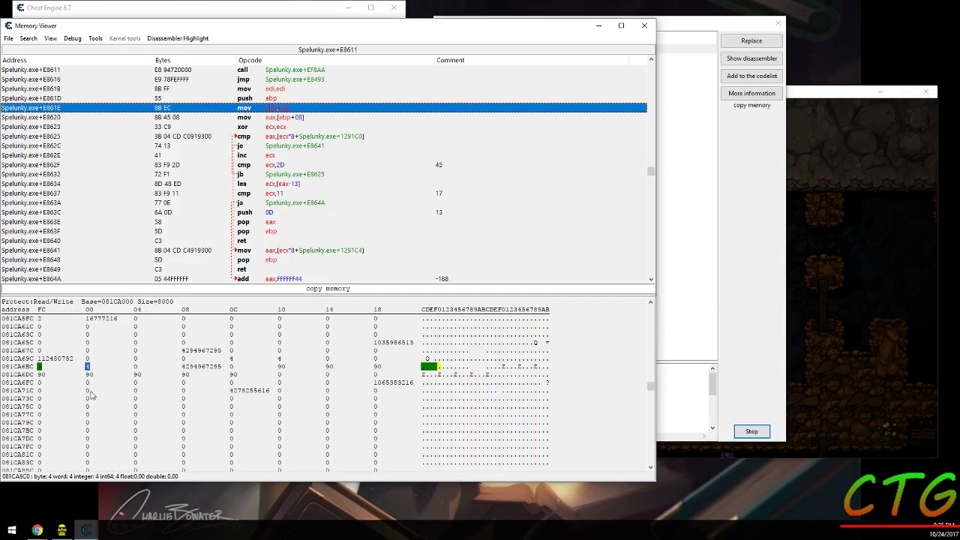
{"action": "left_click", "coordinate": [276, 361]}
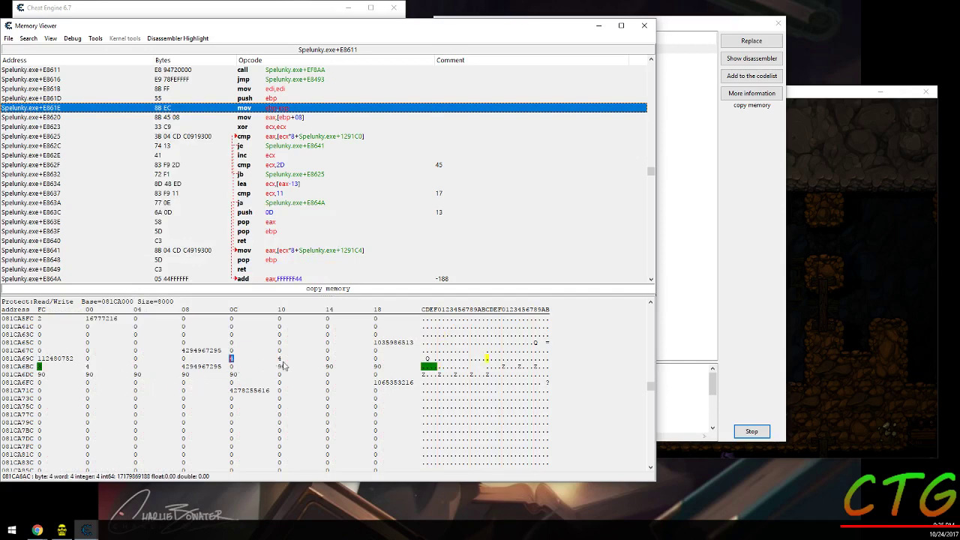
{"action": "left_click", "coordinate": [280, 360]}
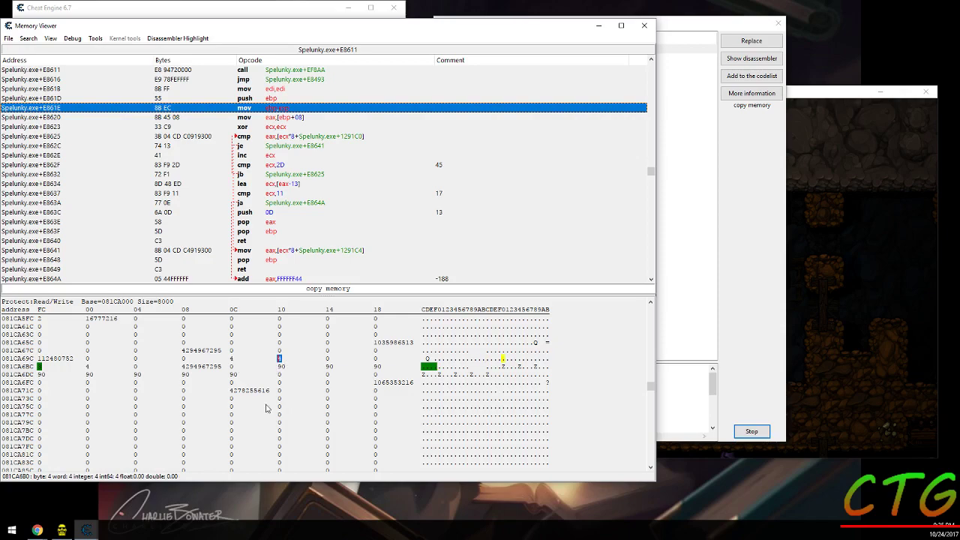
Collect the gold beside the bottom of the ladder in Spelunky and inspect the money values just before the bomb address in memory.
{"action": "left_click", "coordinate": [797, 225]}
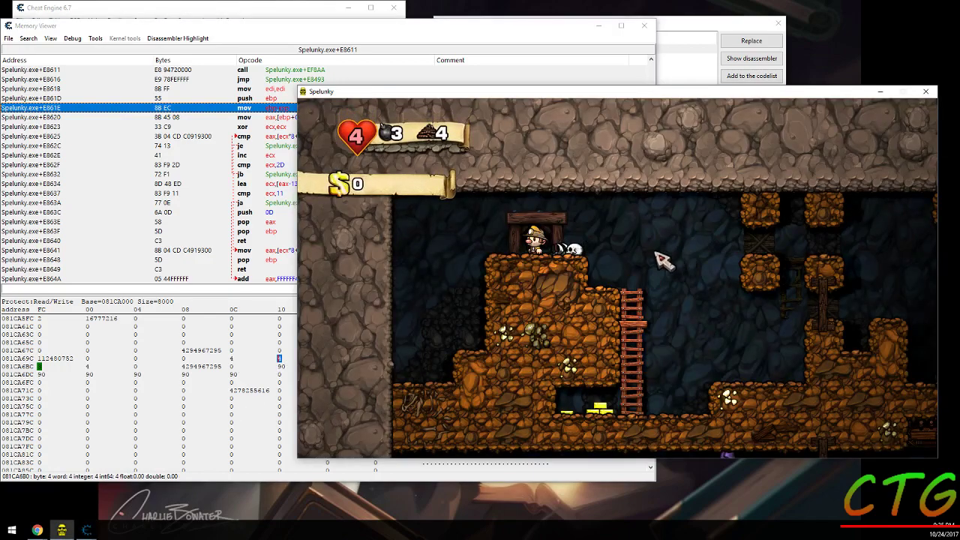
{"action": "key", "text": "Right"}
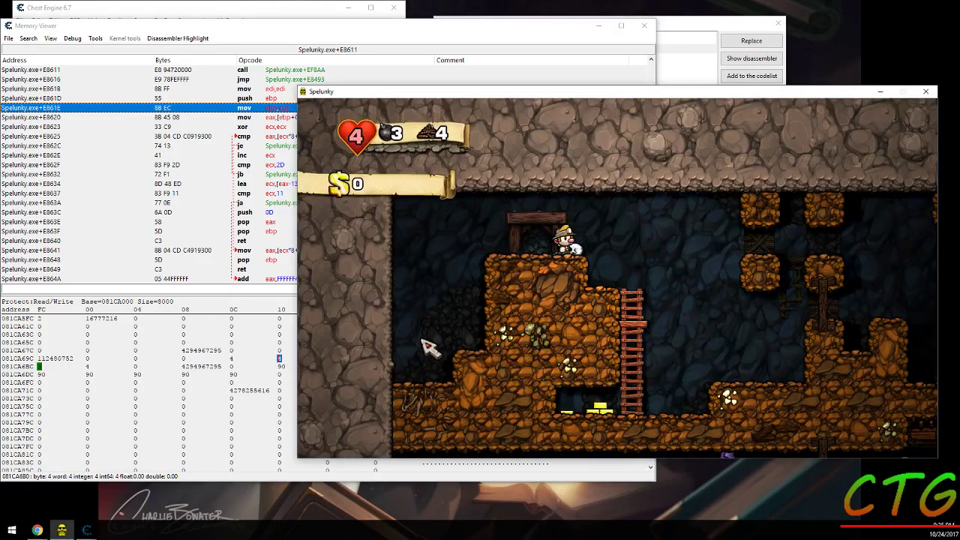
{"action": "key", "text": "Left"}
{"action": "key", "text": "Right"}
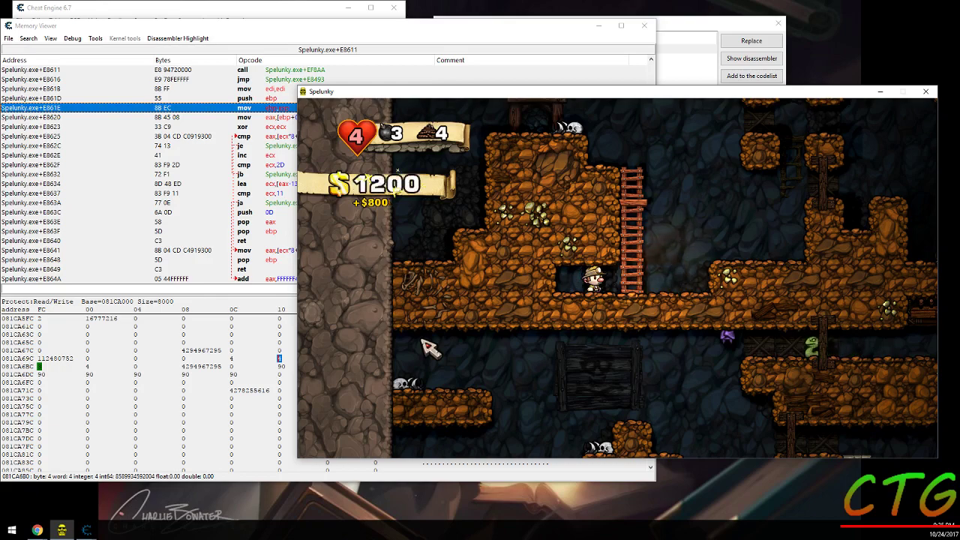
{"action": "left_click", "coordinate": [109, 393]}
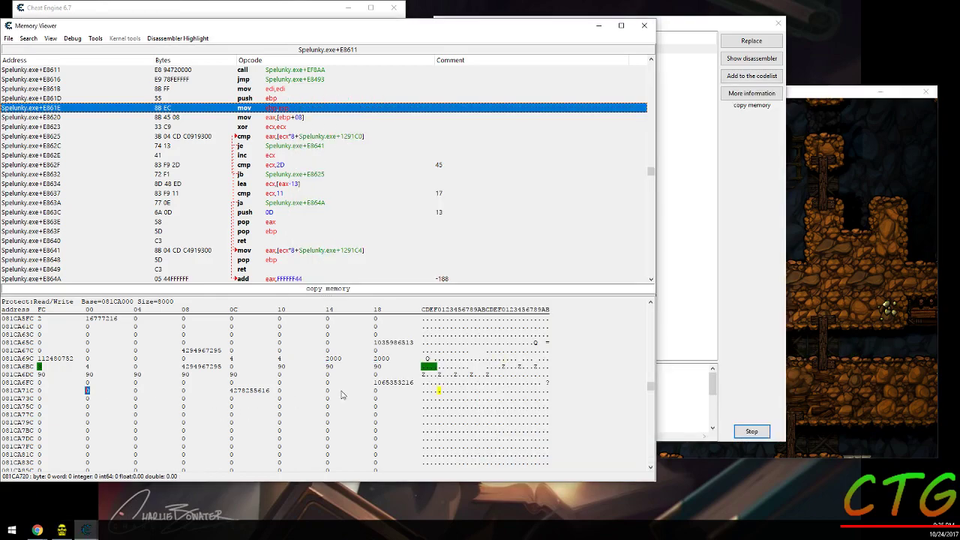
{"action": "left_click", "coordinate": [381, 358]}
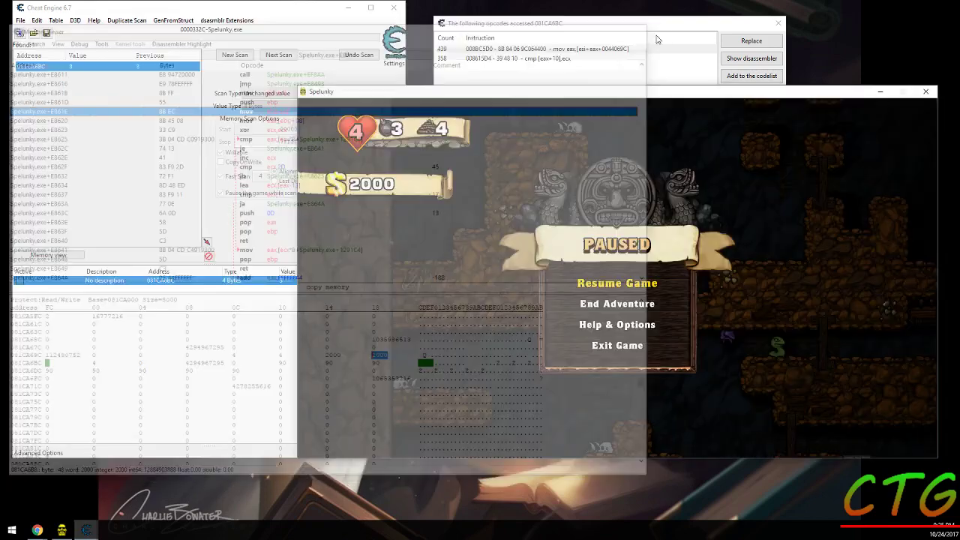
Close the Memory Viewer and the list of opcodes accessing the bomb address.
{"action": "left_click", "coordinate": [643, 25]}
{"action": "left_click", "coordinate": [635, 75]}
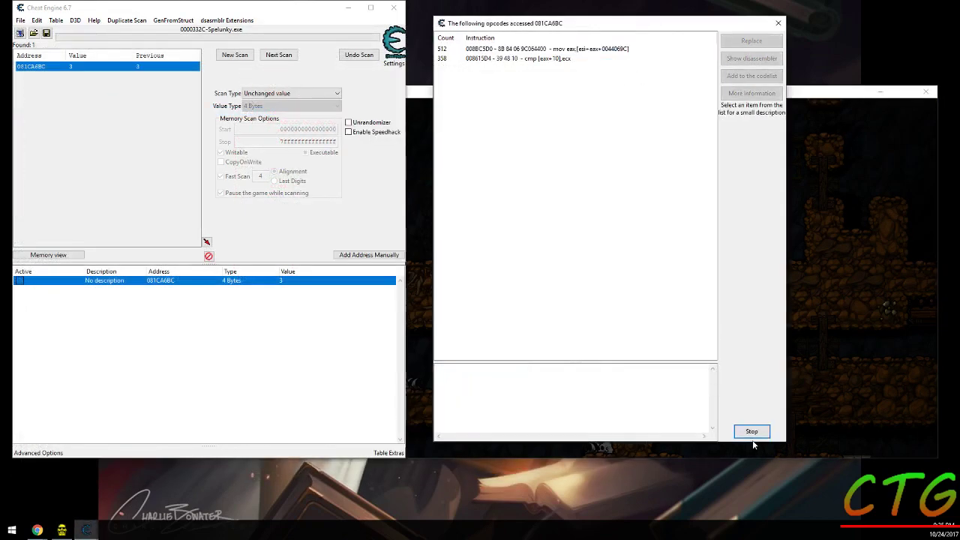
{"action": "key", "text": "alt+Tab"}
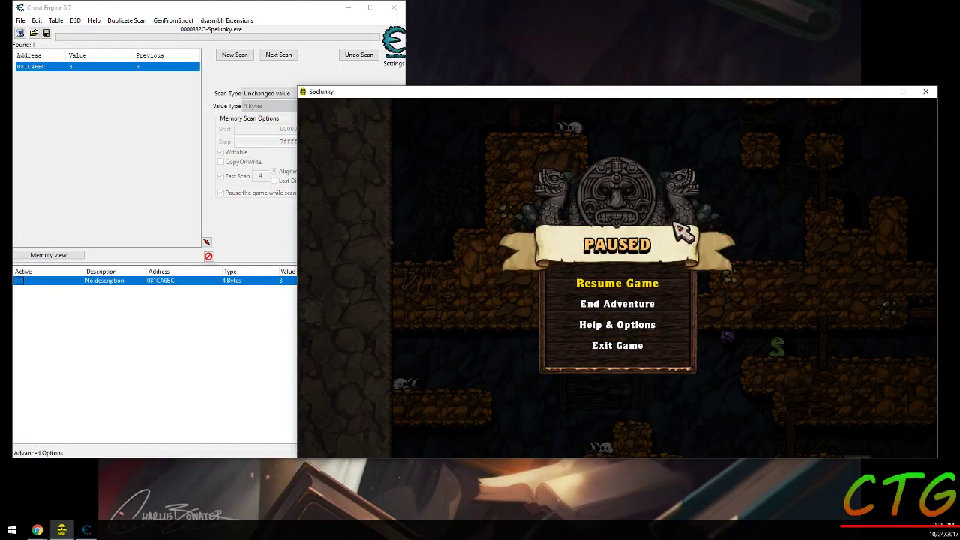
Leave Spelunky paused and clear the Cheat Engine results to start a new scan.
{"action": "key", "text": "Escape"}
{"action": "left_click", "coordinate": [201, 153]}
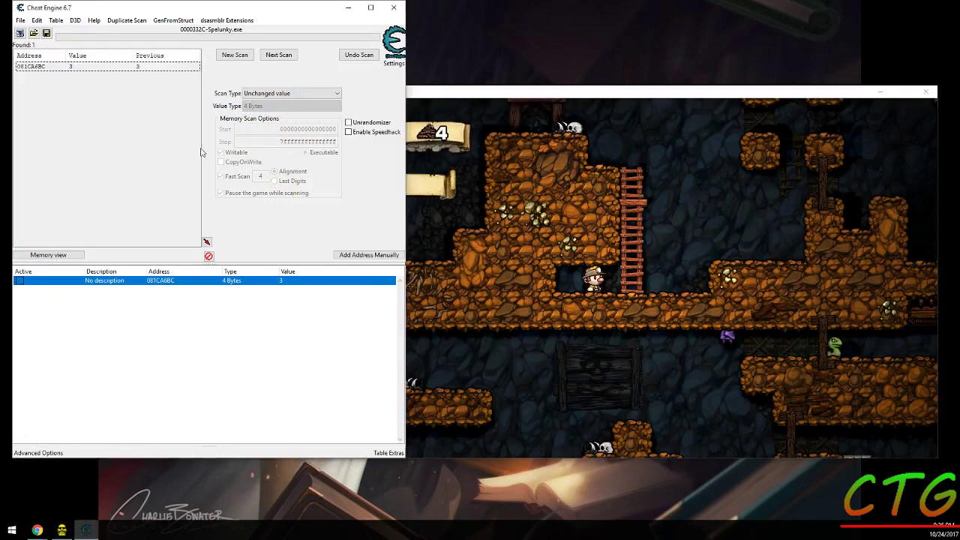
{"action": "key", "text": "alt+Tab"}
{"action": "key", "text": "Escape"}
{"action": "key", "text": "Escape"}
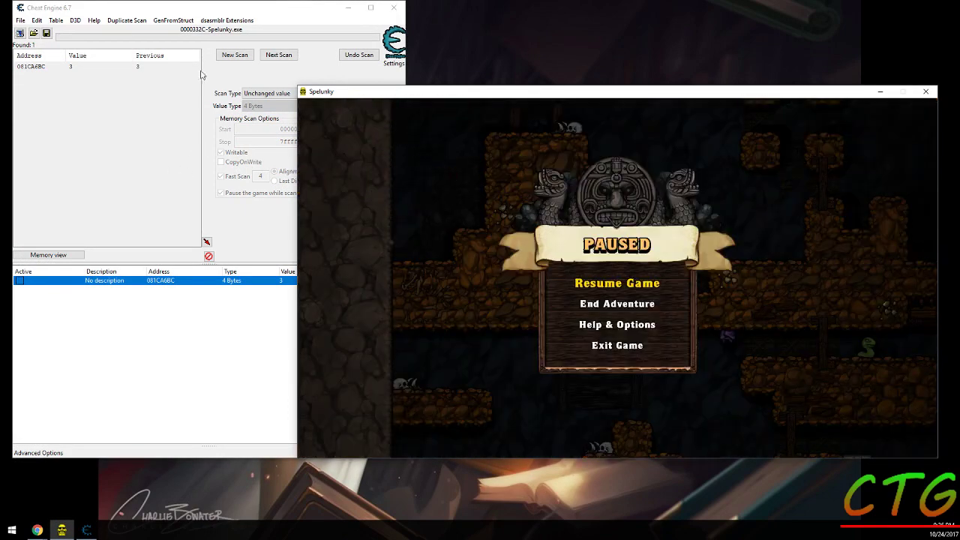
{"action": "left_click", "coordinate": [234, 55]}
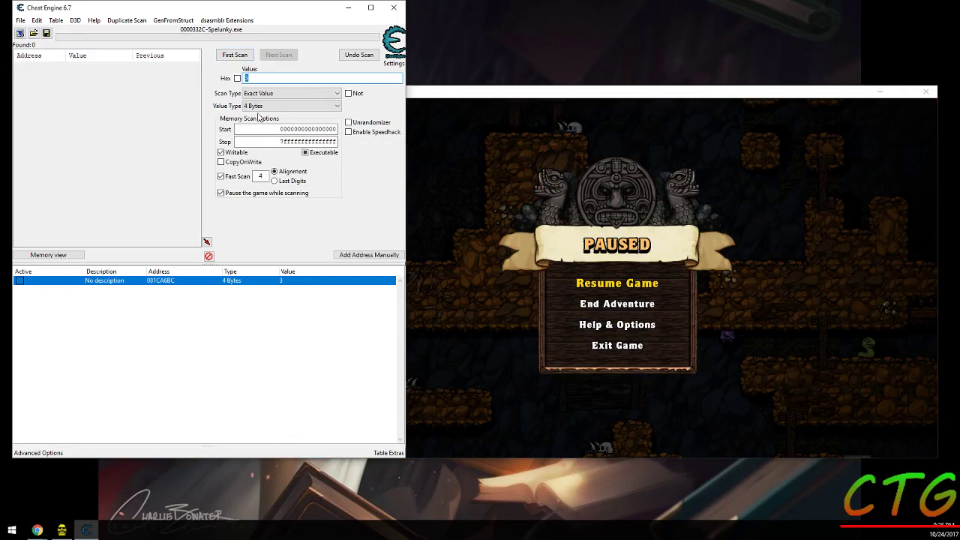
Set the scan's value type to Grouped and open the groupscan command generator.
{"action": "left_click", "coordinate": [294, 107]}
{"action": "left_click", "coordinate": [293, 192]}
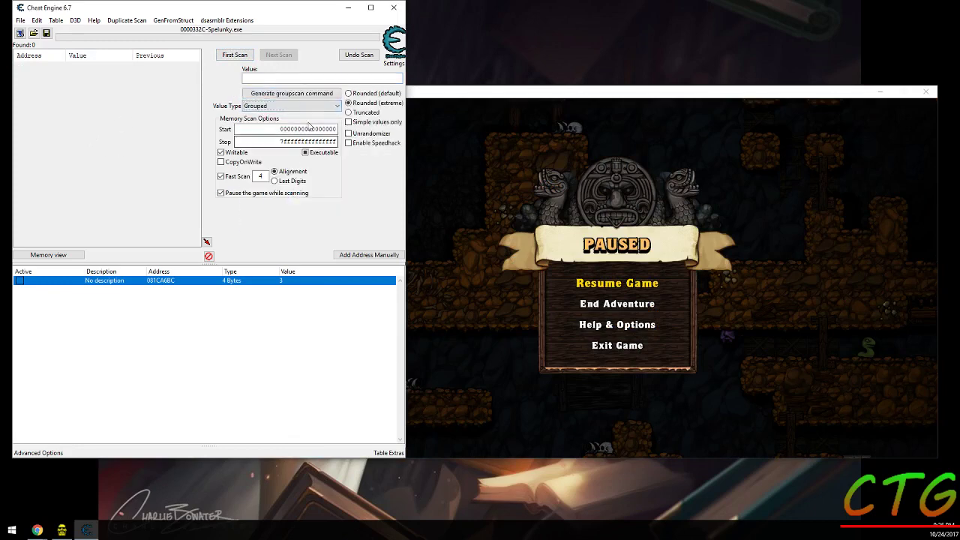
{"action": "left_click", "coordinate": [292, 93]}
{"action": "left_click", "coordinate": [472, 217]}
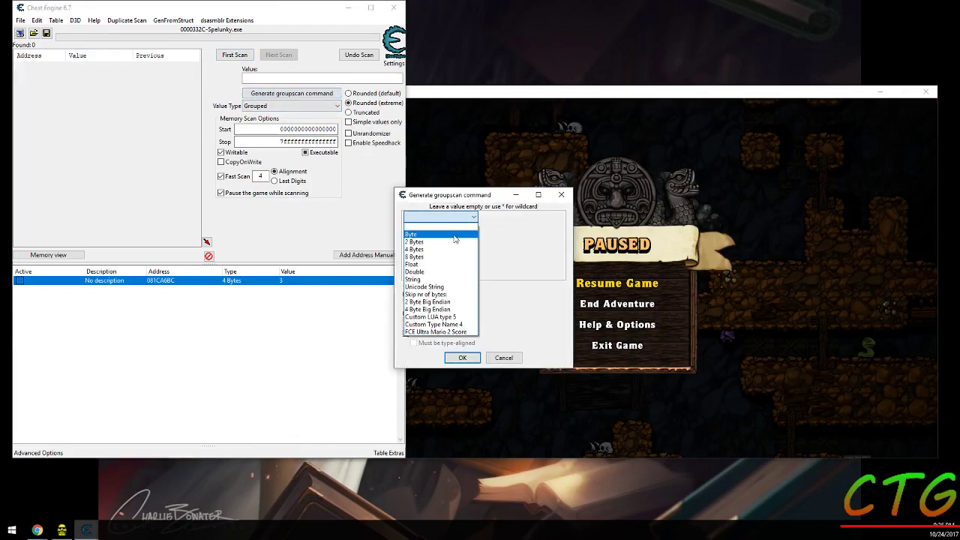
{"action": "left_click", "coordinate": [449, 253]}
{"action": "left_click", "coordinate": [538, 195]}
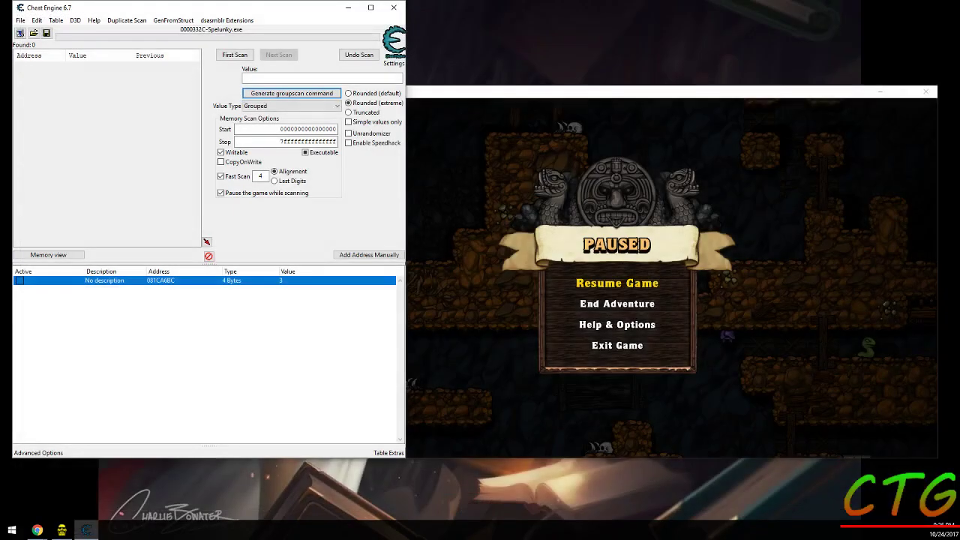
Switch to Spelunky to check the player's stats, leaving the game paused.
{"action": "left_click", "coordinate": [553, 160]}
{"action": "key", "text": "Escape"}
{"action": "key", "text": "Escape"}
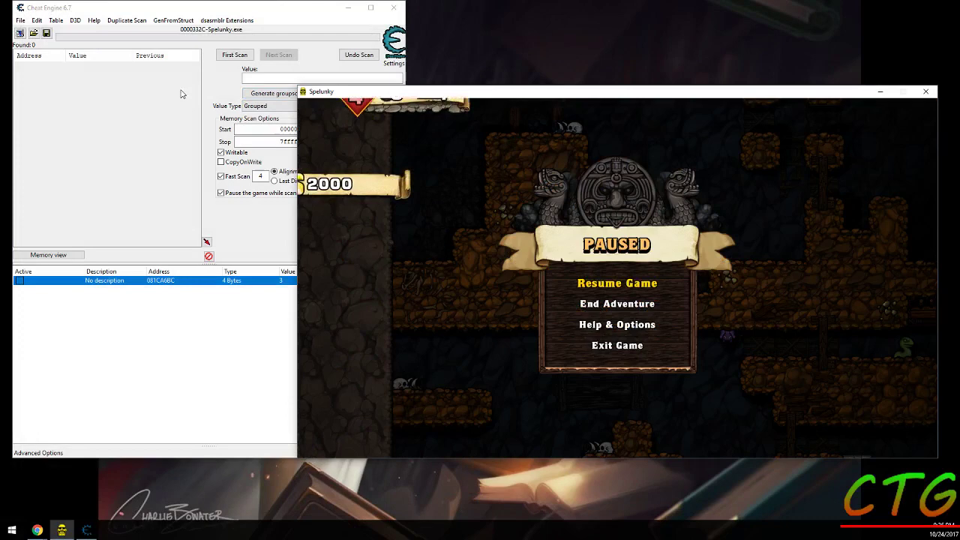
Begin a new groupscan command in Cheat Engine with a 4 Bytes element of value 3.
{"action": "left_click", "coordinate": [257, 108]}
{"action": "left_click", "coordinate": [258, 108]}
{"action": "left_click", "coordinate": [264, 94]}
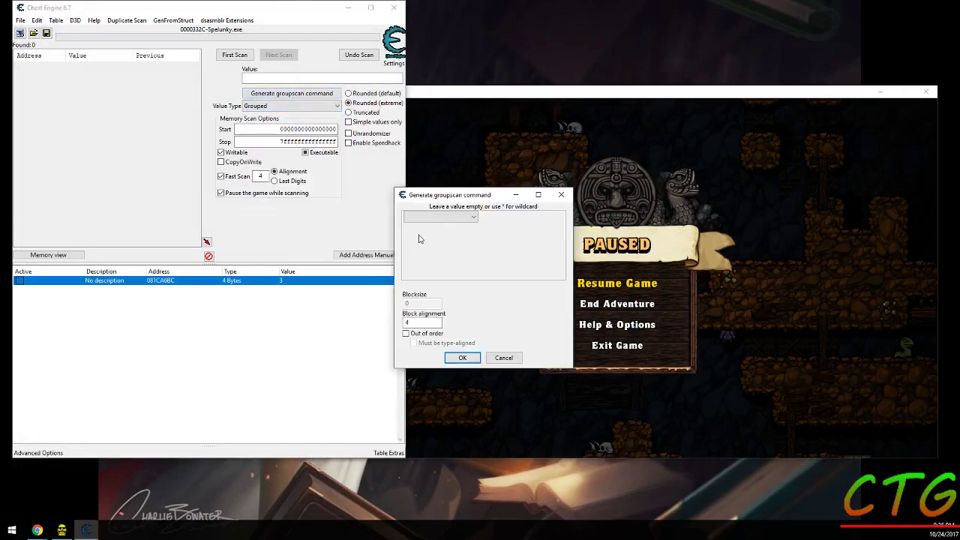
{"action": "left_click", "coordinate": [432, 218]}
{"action": "left_click", "coordinate": [431, 252]}
{"action": "left_click", "coordinate": [528, 216]}
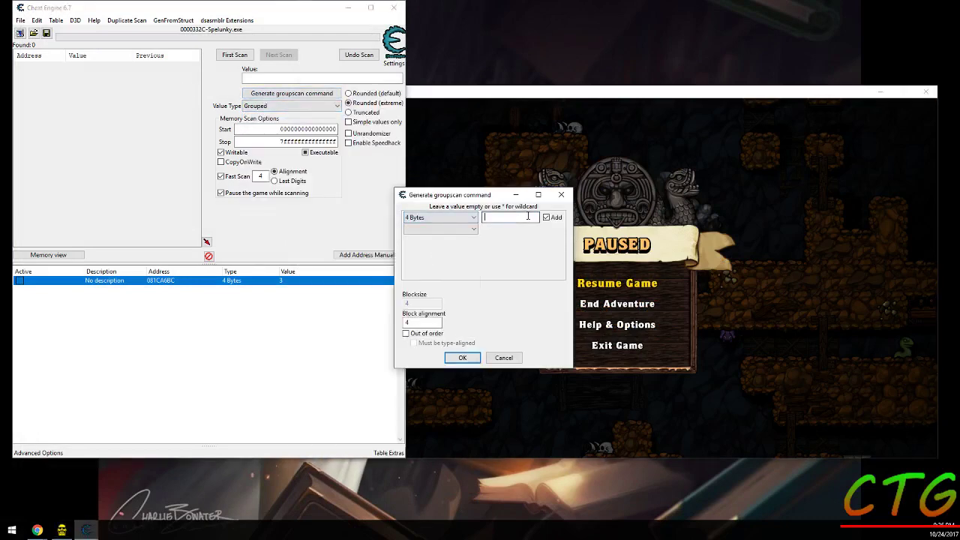
Add a second and a third 4 Bytes element to the groupscan command, each with the value 4.
{"action": "left_click", "coordinate": [446, 231]}
{"action": "left_click", "coordinate": [439, 268]}
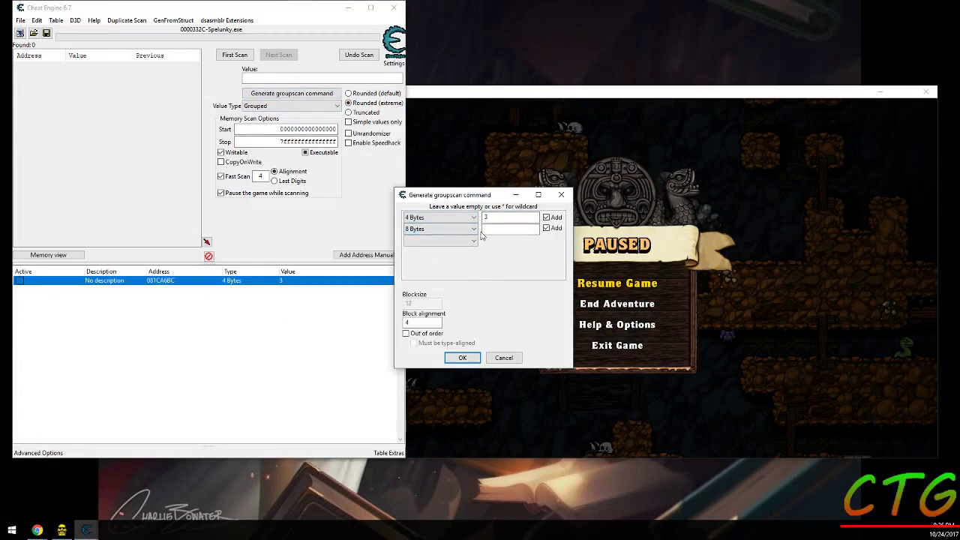
{"action": "scroll", "coordinate": [450, 231], "scroll_direction": "up", "scroll_amount": 1}
{"action": "left_click", "coordinate": [499, 229]}
{"action": "type", "text": "4"}
{"action": "left_click", "coordinate": [465, 242]}
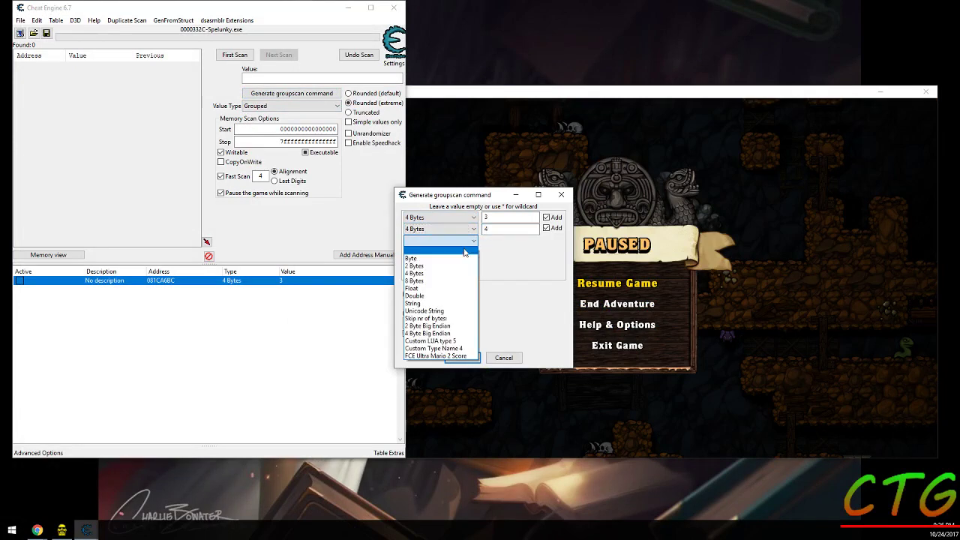
{"action": "left_click", "coordinate": [447, 274]}
{"action": "type", "text": "4"}
Add a fourth 4 Bytes element with the value 2000, checking the money amount in Spelunky.
{"action": "left_click", "coordinate": [441, 253]}
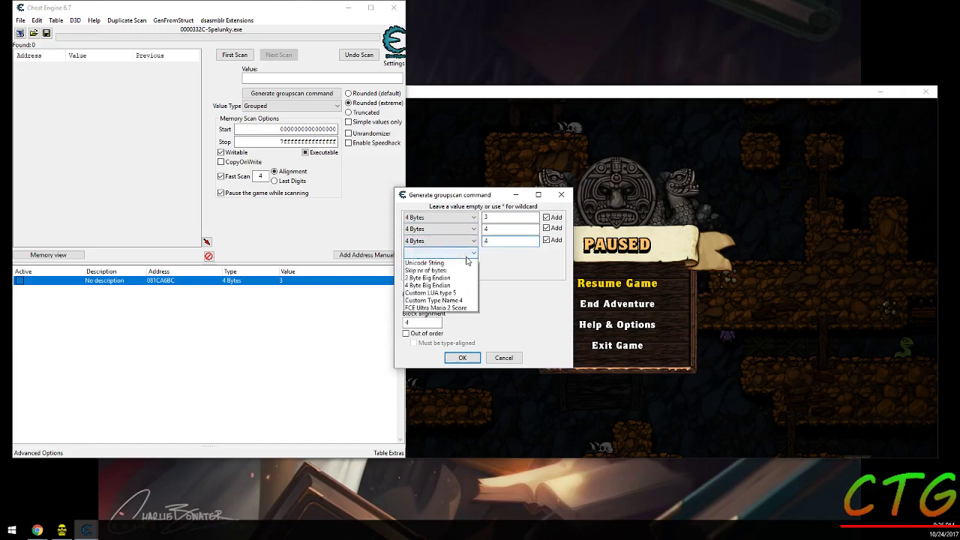
{"action": "left_click", "coordinate": [453, 286]}
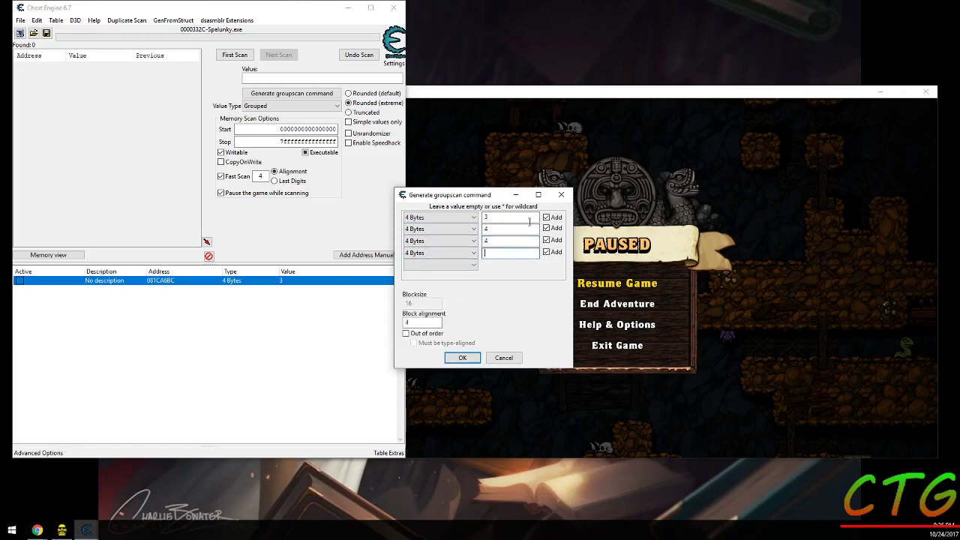
{"action": "left_click", "coordinate": [595, 153]}
{"action": "key", "text": "Escape"}
{"action": "key", "text": "Escape"}
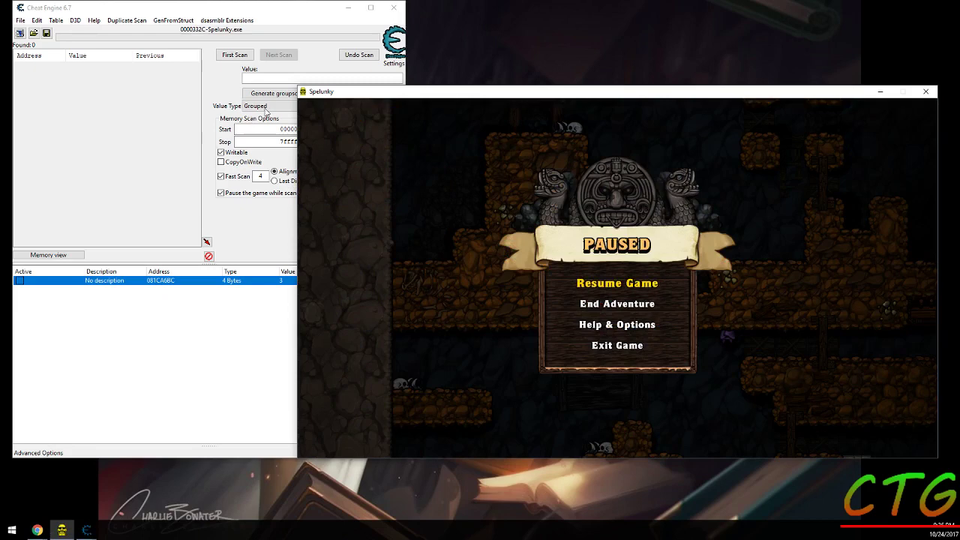
{"action": "left_click", "coordinate": [277, 134]}
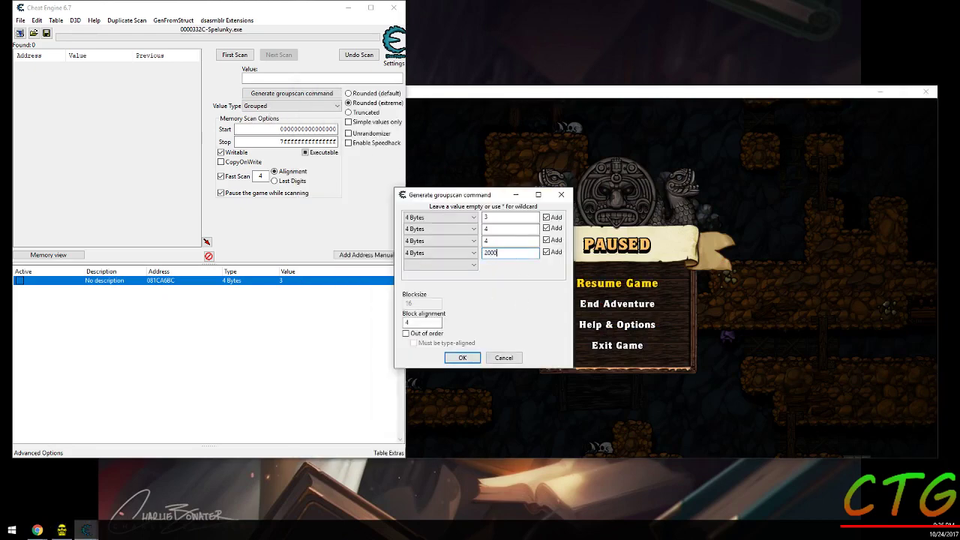
Allow the elements to be out of order, set the block size to 64 and generate the groupscan command.
{"action": "left_click_drag", "start_coordinate": [486, 199], "coordinate": [404, 296]}
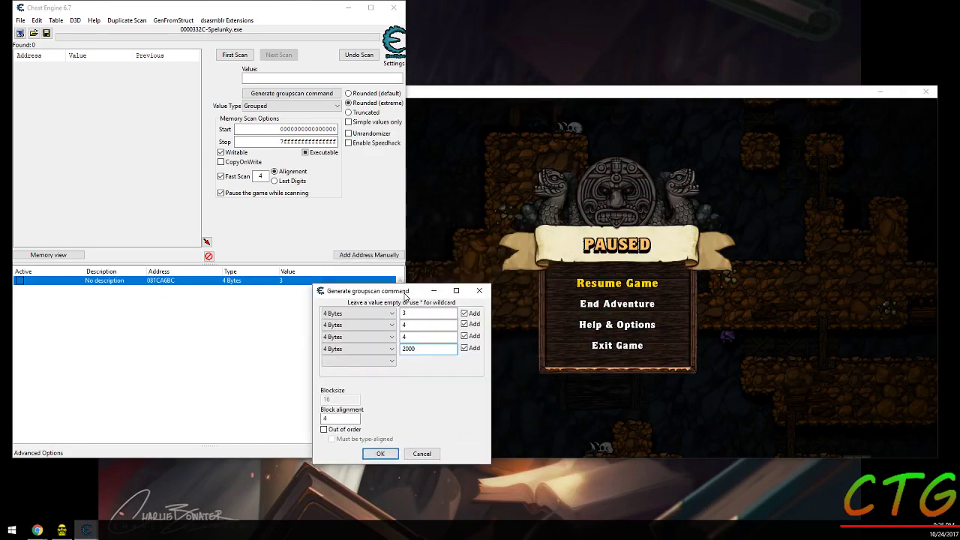
{"action": "left_click", "coordinate": [325, 430]}
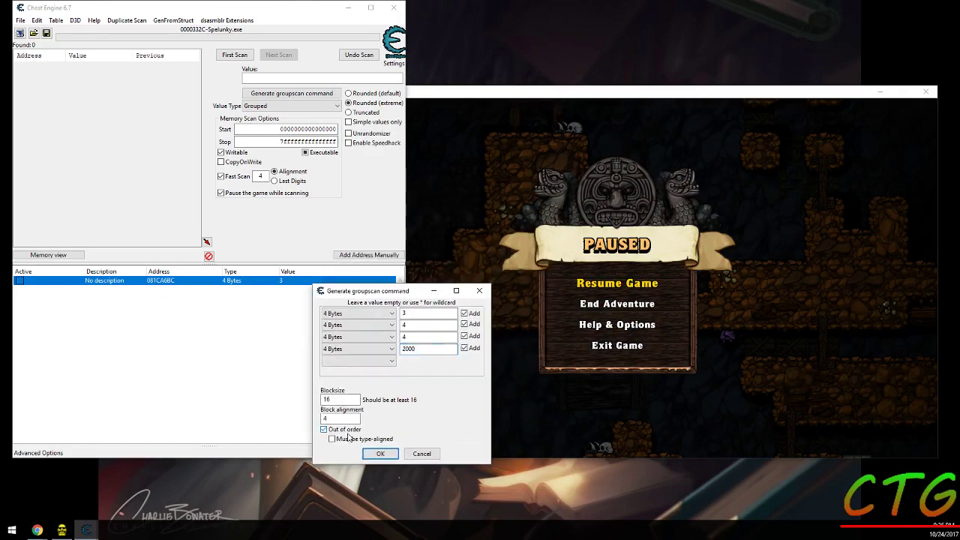
{"action": "left_click_drag", "start_coordinate": [335, 400], "coordinate": [301, 418]}
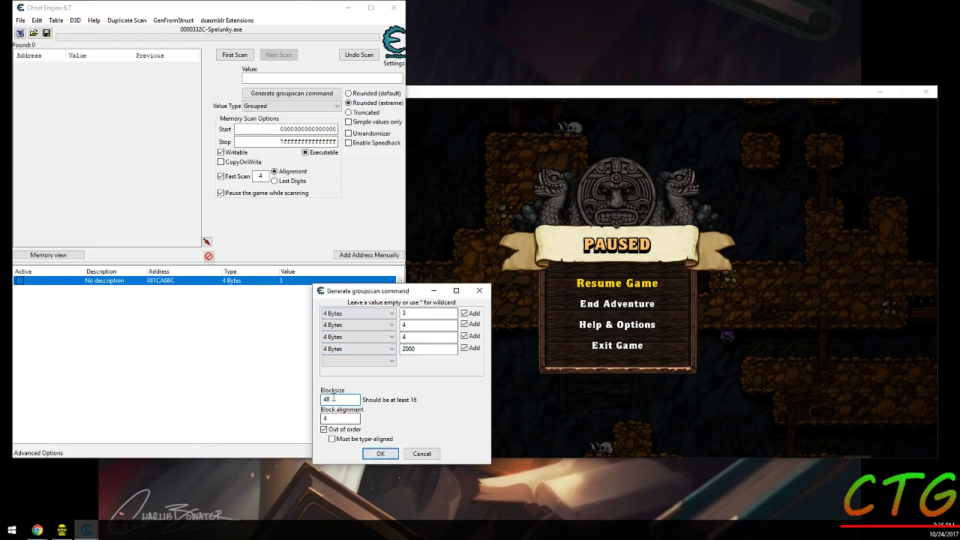
{"action": "left_click", "coordinate": [375, 453]}
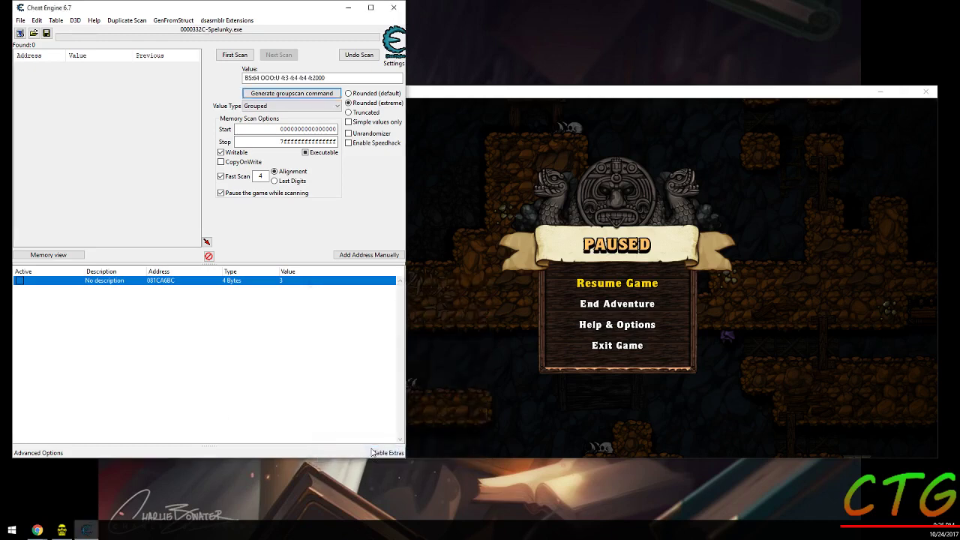
Reopen the groupscan generator, turn off out-of-order matching and try a fifth element that skips a number of bytes.
{"action": "left_click", "coordinate": [291, 93]}
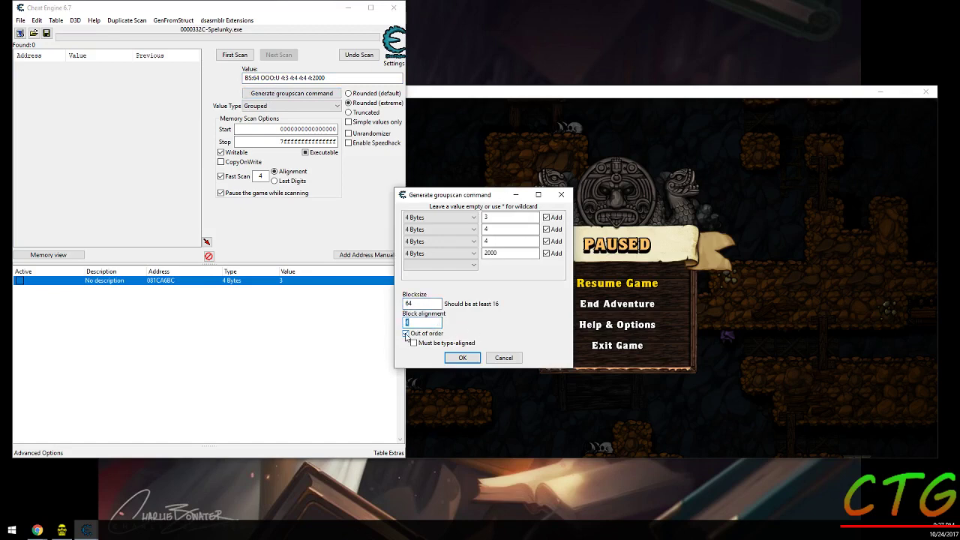
{"action": "left_click", "coordinate": [424, 335]}
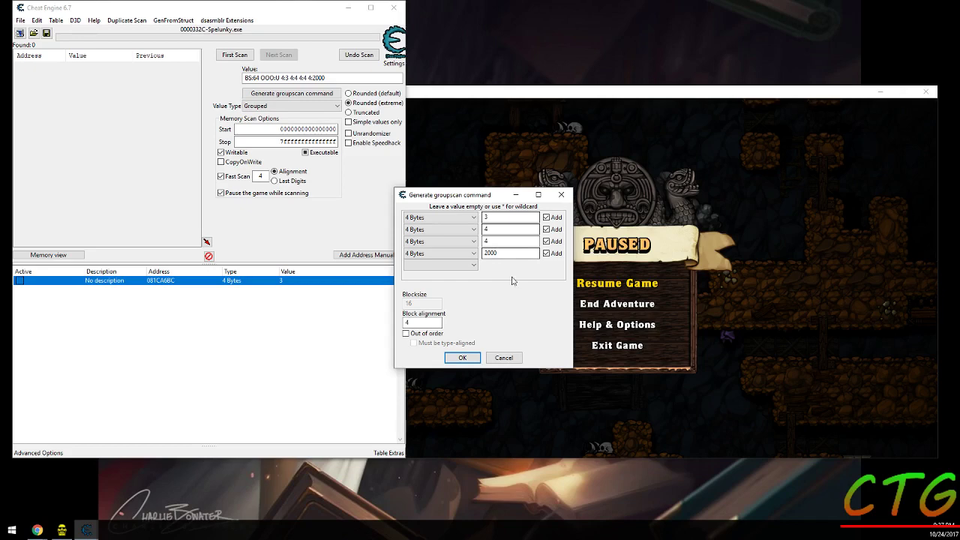
{"action": "left_click", "coordinate": [433, 266]}
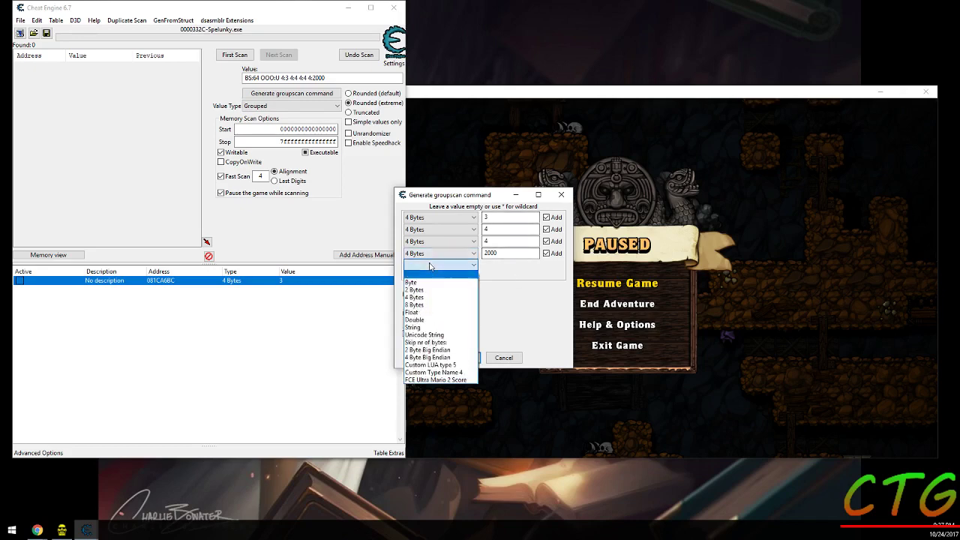
{"action": "left_click", "coordinate": [426, 342]}
{"action": "left_click", "coordinate": [519, 267]}
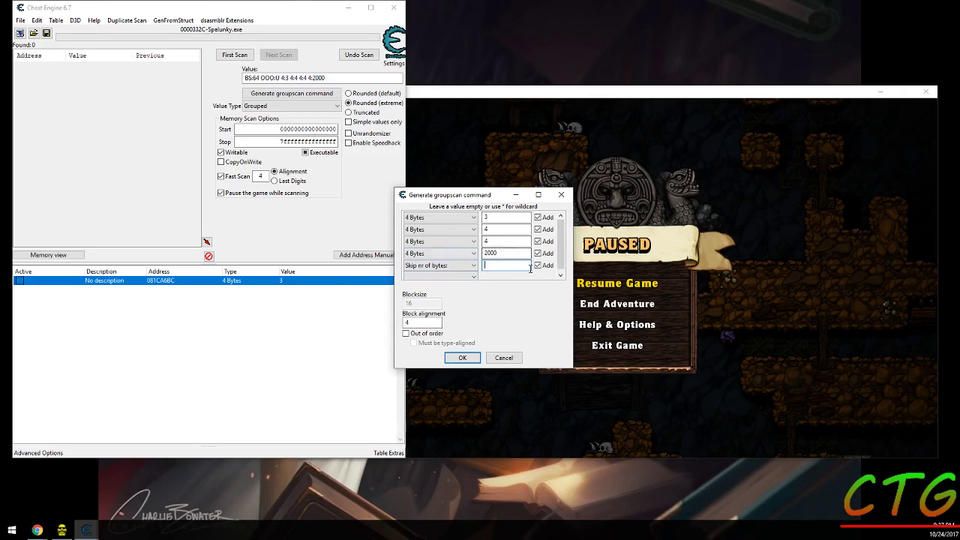
{"action": "left_click", "coordinate": [450, 265]}
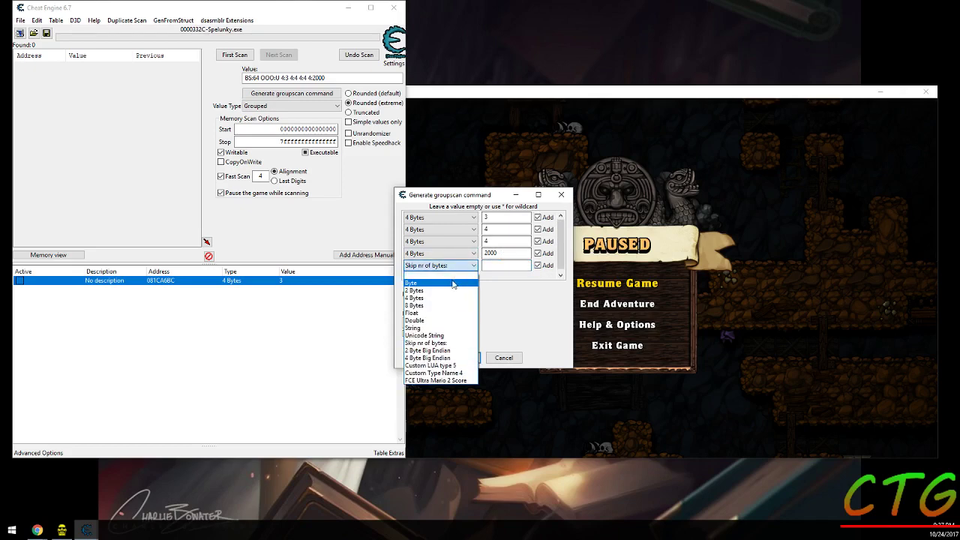
{"action": "left_click", "coordinate": [450, 278]}
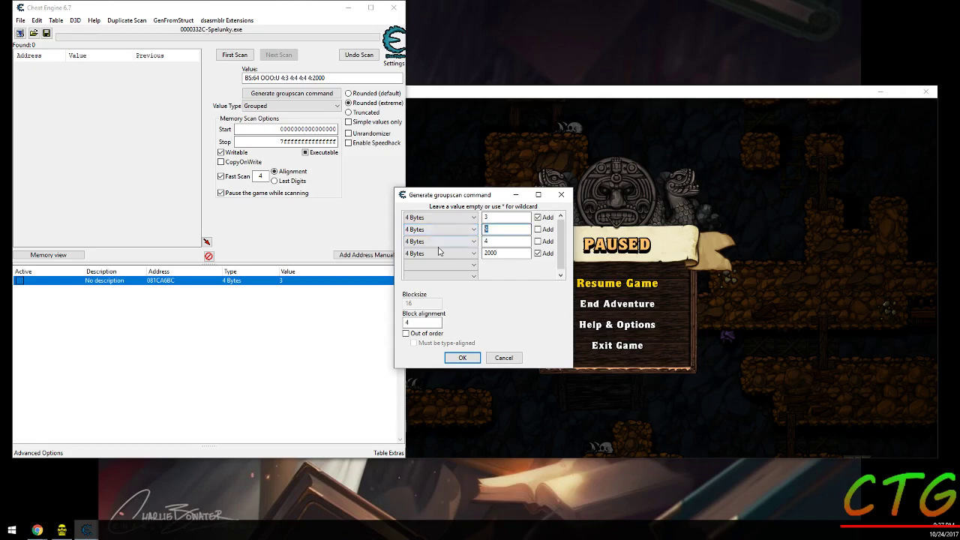
Try 1 as the second element's value, restore it to 4 with adding enabled for the second and third elements, and close the generator.
{"action": "left_click_drag", "start_coordinate": [506, 231], "coordinate": [445, 242]}
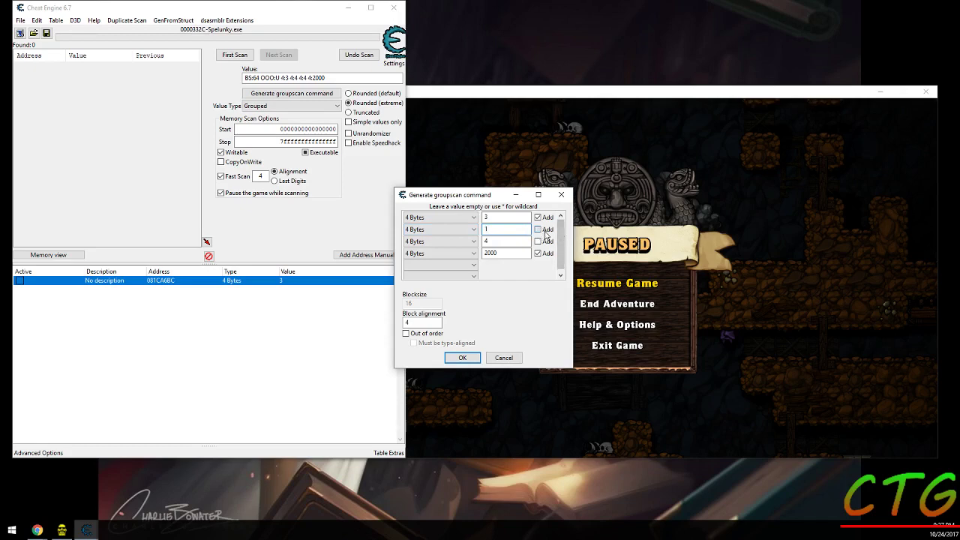
{"action": "left_click", "coordinate": [537, 229]}
{"action": "left_click", "coordinate": [537, 241]}
{"action": "double_click", "coordinate": [504, 228]}
{"action": "type", "text": "4"}
{"action": "left_click", "coordinate": [462, 358]}
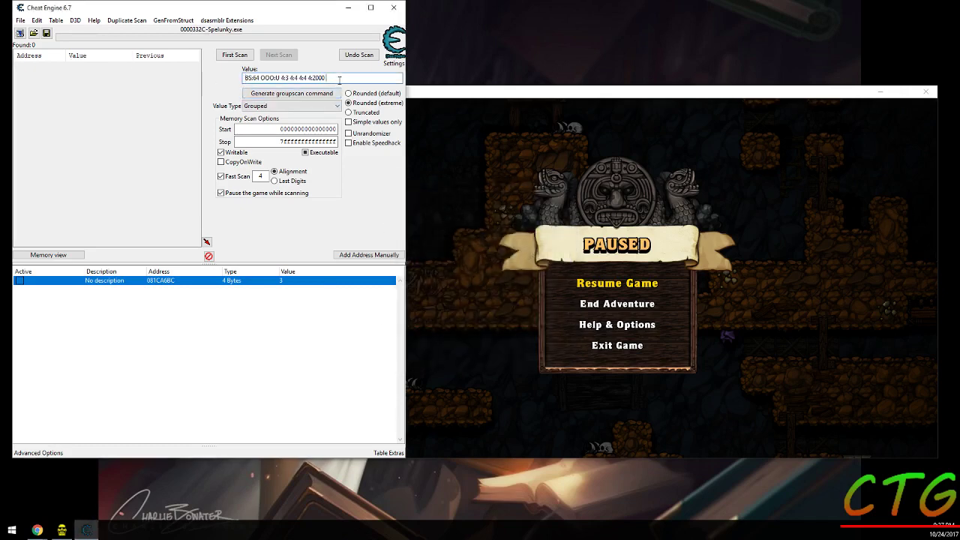
Run the first scan with the groupscan command and widen the Value column to compare the results' offsets.
{"action": "left_click", "coordinate": [234, 54]}
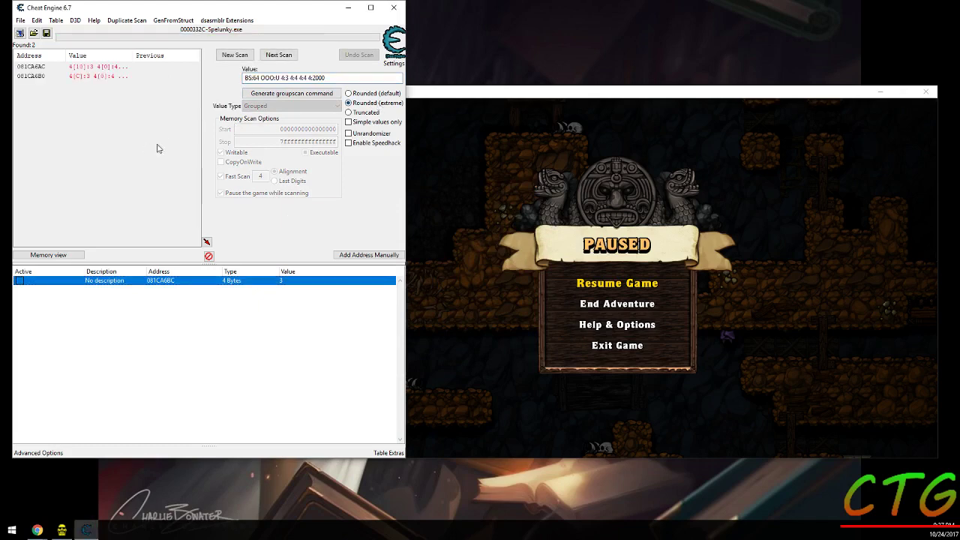
{"action": "left_click_drag", "start_coordinate": [130, 55], "coordinate": [213, 57]}
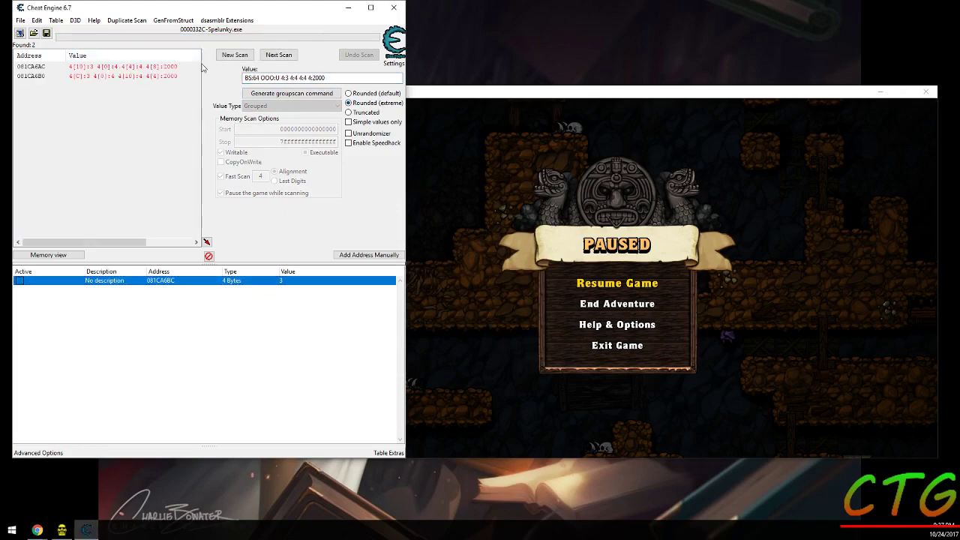
{"action": "left_click", "coordinate": [84, 75]}
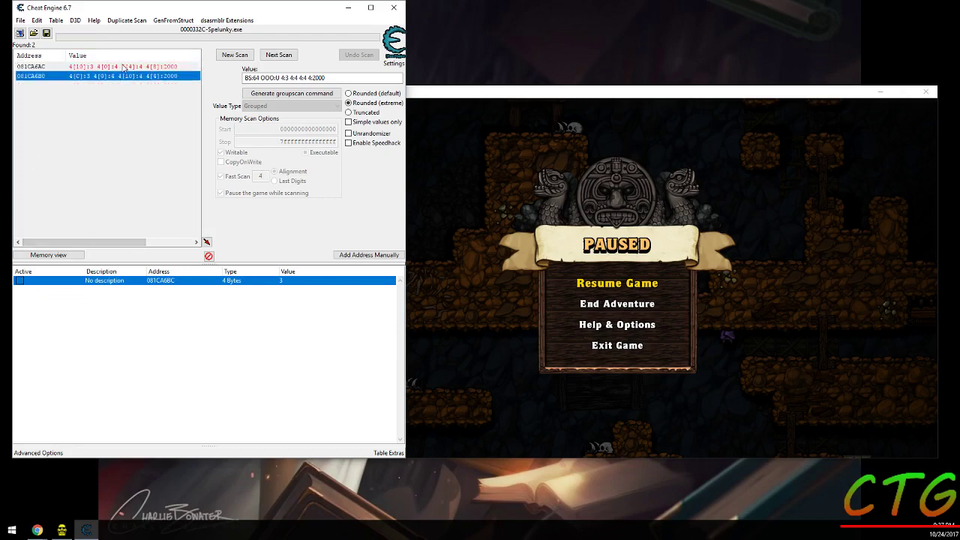
Add the grouped values of result 081CA6B0 to the address list and delete the duplicate 081CA6BC entry.
{"action": "double_click", "coordinate": [118, 78]}
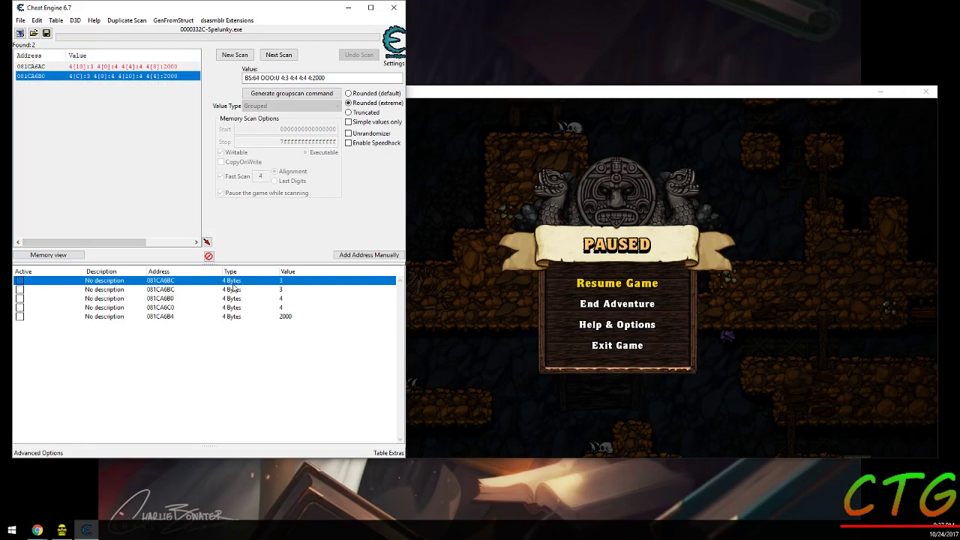
{"action": "key", "text": "Delete"}
{"action": "key", "text": "Return"}
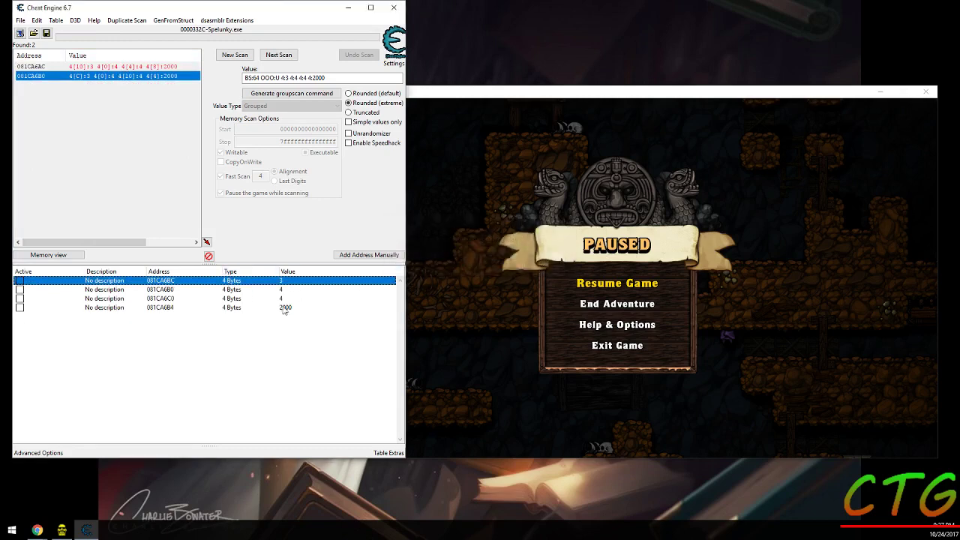
Set the values of addresses 081CA6BC, 081CA6B0 and 081CA6C0 to 99.
{"action": "left_click", "coordinate": [294, 299], "text": "shift"}
{"action": "key", "text": "Return"}
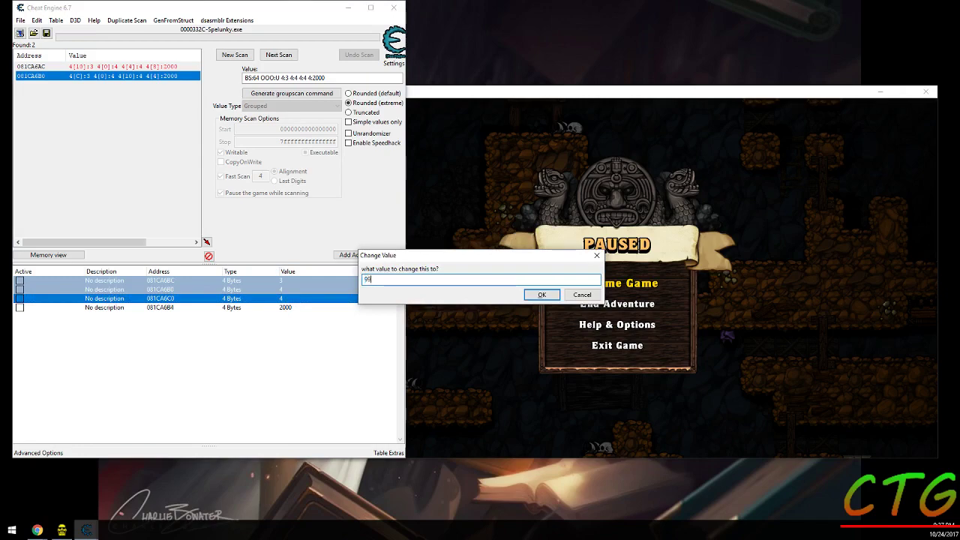
{"action": "type", "text": "99"}
{"action": "key", "text": "Return"}
Set the money address 081CA6B4 to 20000 and resume Spelunky to check the changed stats.
{"action": "left_click", "coordinate": [296, 308]}
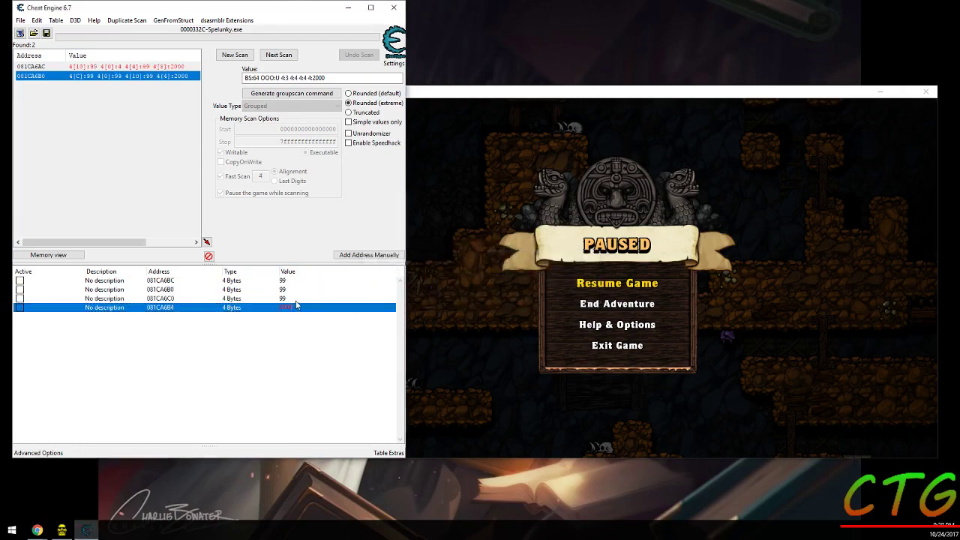
{"action": "left_click", "coordinate": [532, 210]}
{"action": "key", "text": "Escape"}
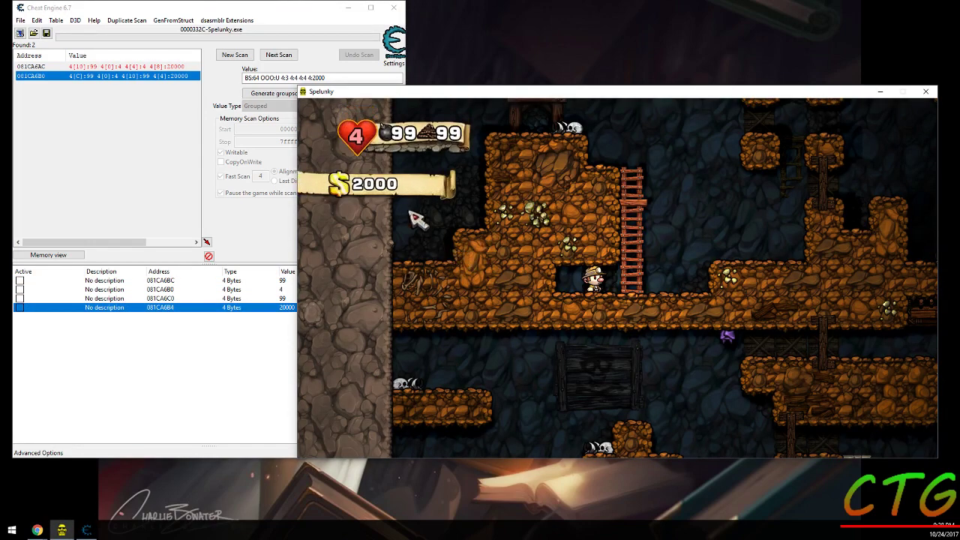
Check the 081CA6B0 entry against the stats shown in Spelunky and delete it from the address list.
{"action": "left_click", "coordinate": [232, 293]}
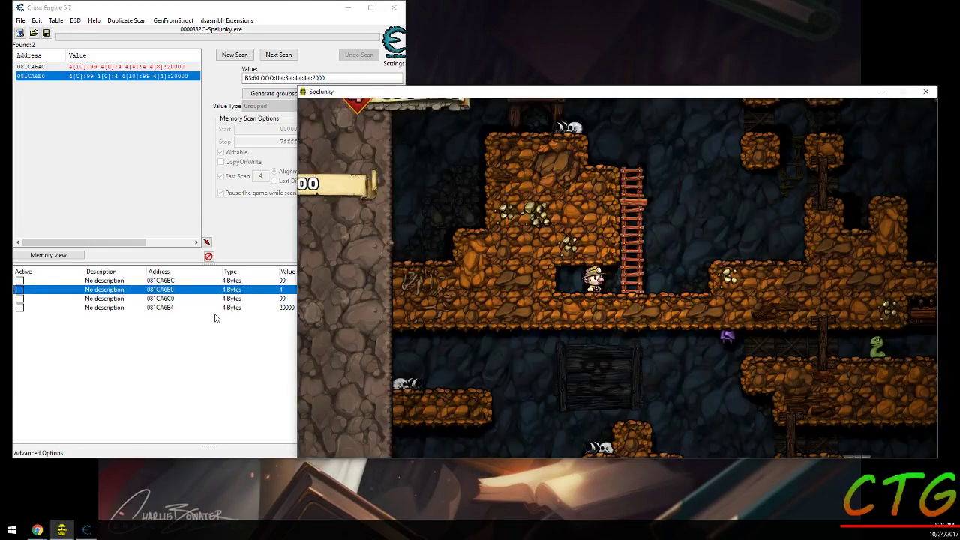
{"action": "left_click", "coordinate": [237, 350]}
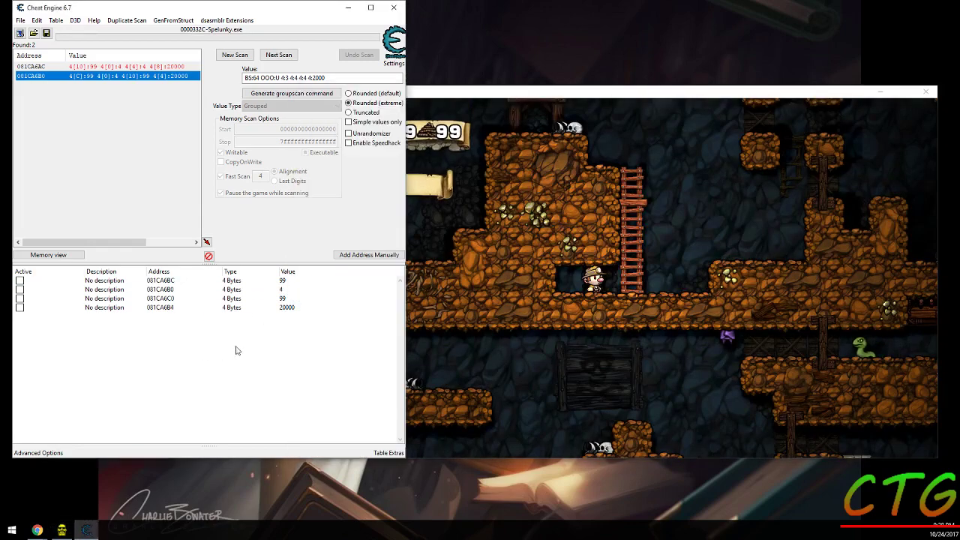
{"action": "left_click", "coordinate": [289, 293]}
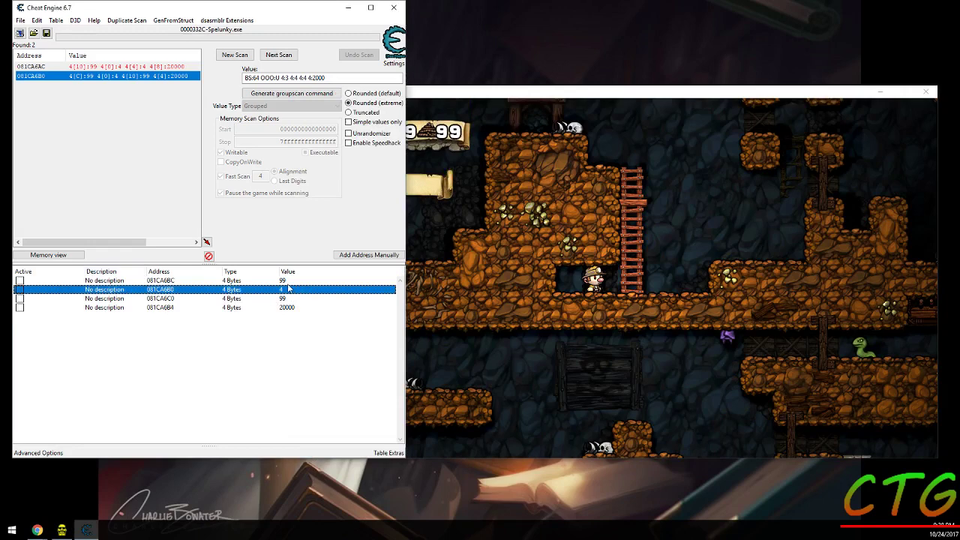
{"action": "left_click", "coordinate": [426, 172]}
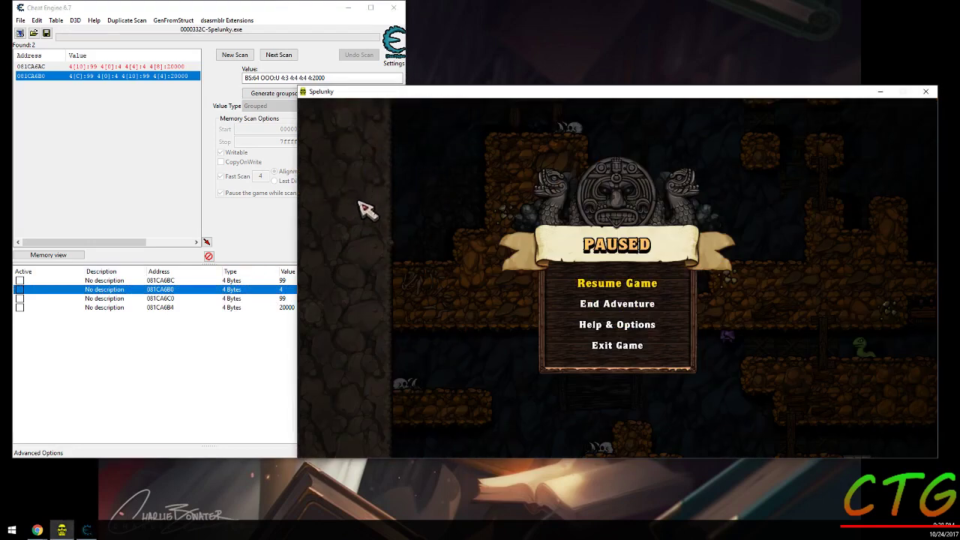
{"action": "key", "text": "Escape"}
{"action": "left_click", "coordinate": [208, 372]}
{"action": "left_click", "coordinate": [294, 293]}
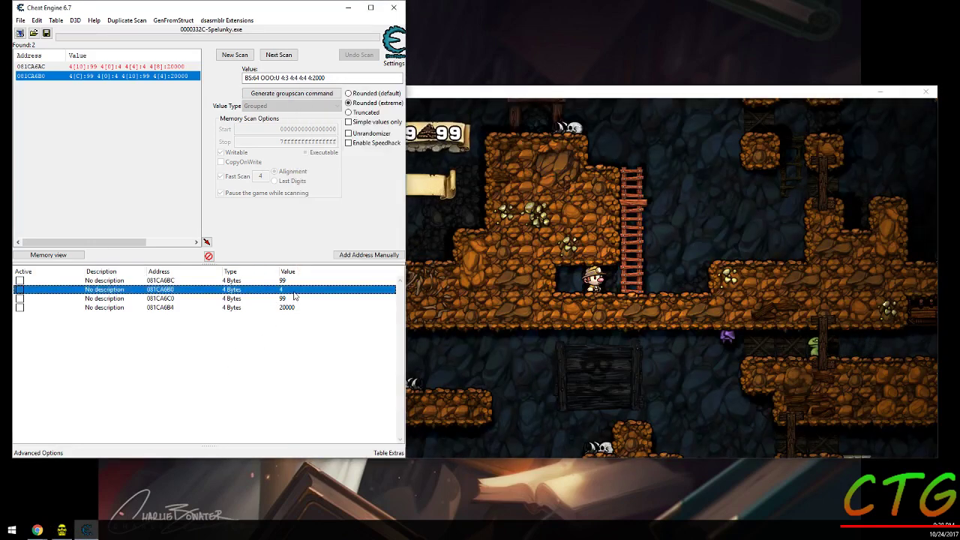
{"action": "key", "text": "Delete"}
{"action": "key", "text": "Return"}
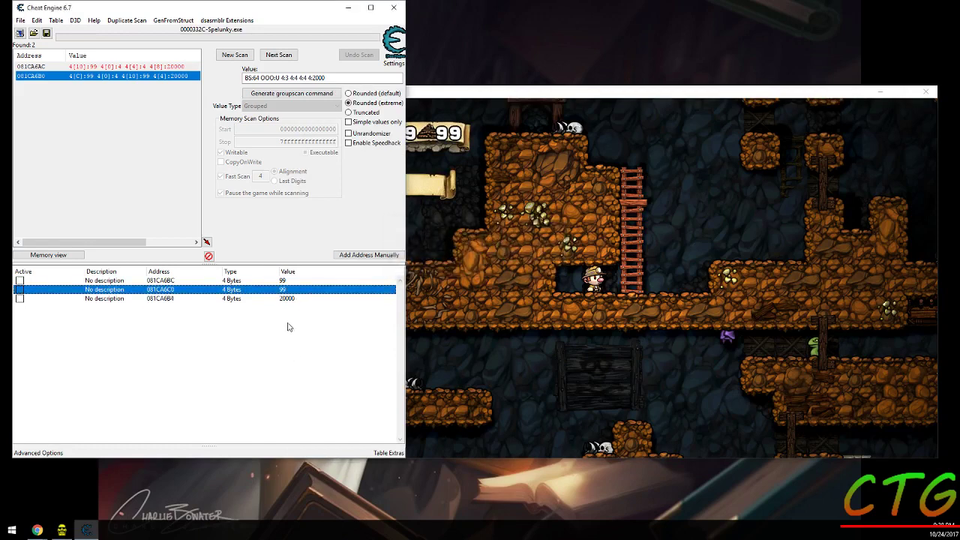
Duplicate the 081CA6B4 money entry in the address list and change the copy's address to 081CA6B8.
{"action": "left_click", "coordinate": [228, 298]}
{"action": "left_click", "coordinate": [512, 353]}
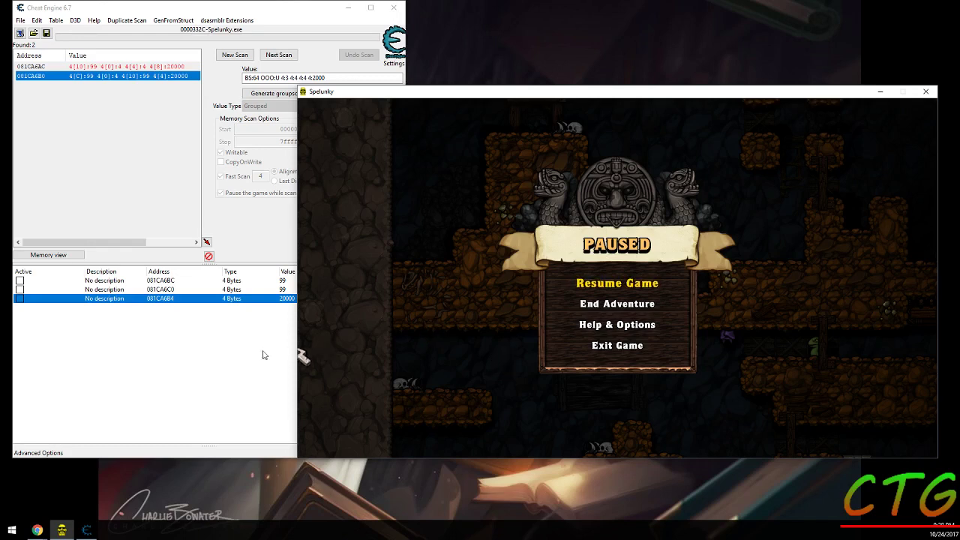
{"action": "left_click", "coordinate": [166, 299]}
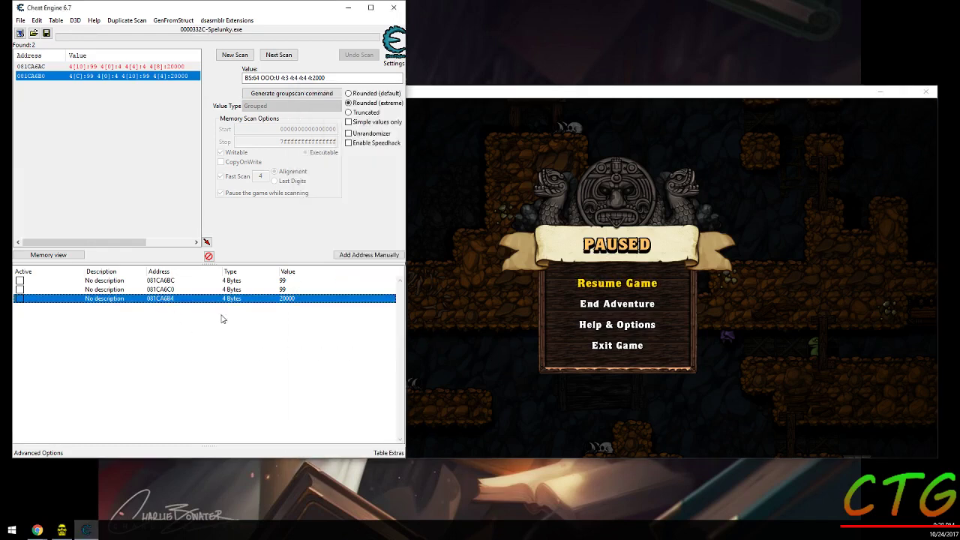
{"action": "key", "text": "ctrl+v"}
{"action": "key", "text": "Return"}
{"action": "double_click", "coordinate": [168, 308]}
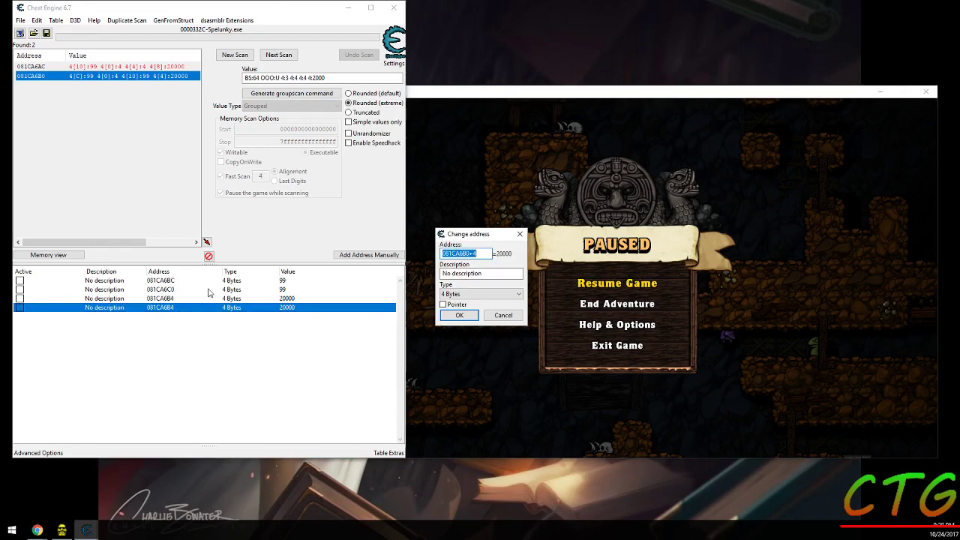
{"action": "left_click", "coordinate": [481, 254]}
{"action": "key", "text": "Return"}
Set the value of address 081CA6B8 to 5000 and return to Spelunky to check the money.
{"action": "double_click", "coordinate": [298, 309]}
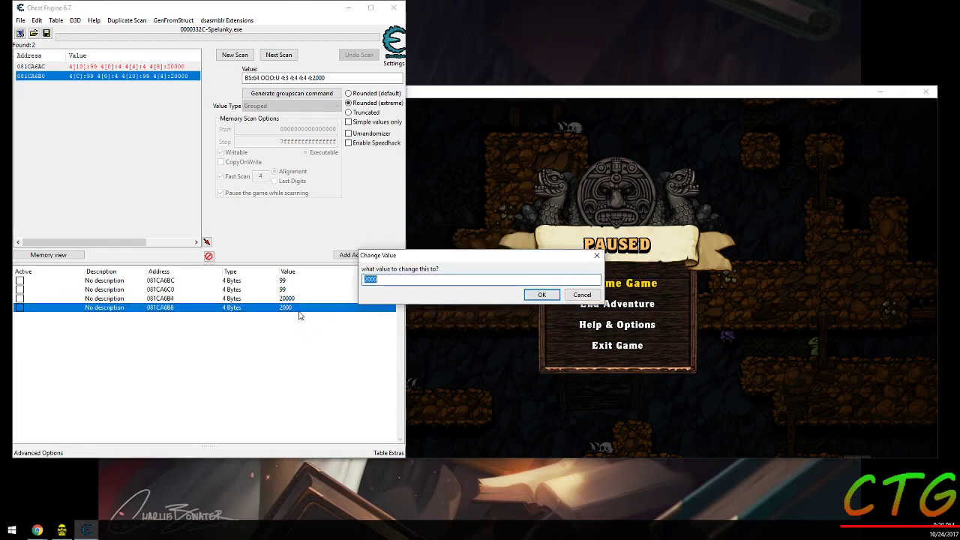
{"action": "type", "text": "3000"}
{"action": "key", "text": "Return"}
{"action": "left_click", "coordinate": [499, 199]}
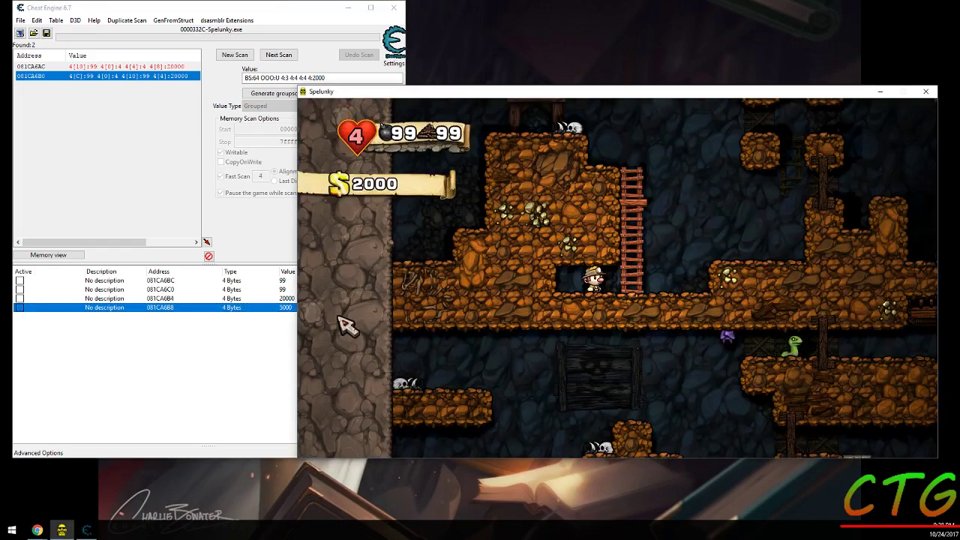
Move the Spelunky character over the ladder tower to the far right ledge and collect the gold there.
{"action": "key", "text": "Right"}
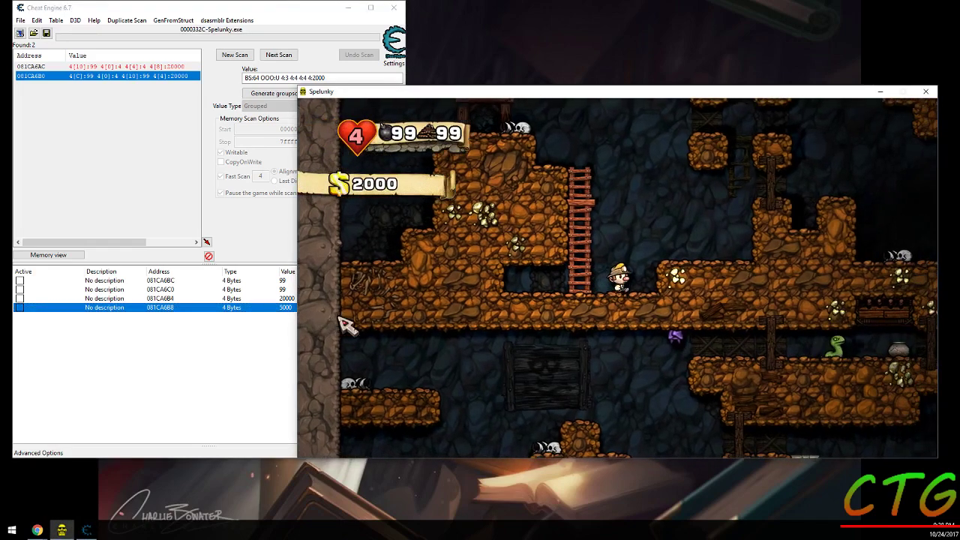
{"action": "key", "text": "Right"}
{"action": "key", "text": "z"}
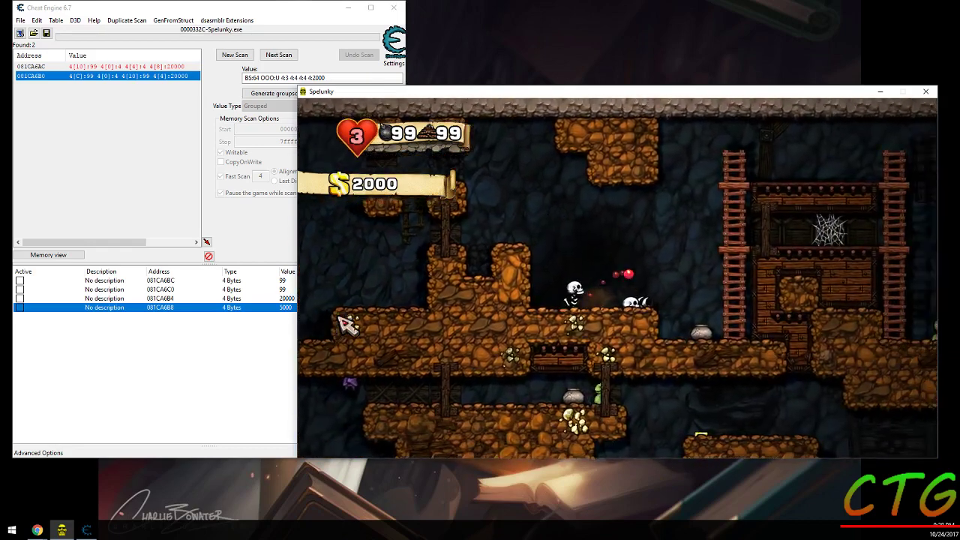
{"action": "key", "text": "Right"}
{"action": "key", "text": "z"}
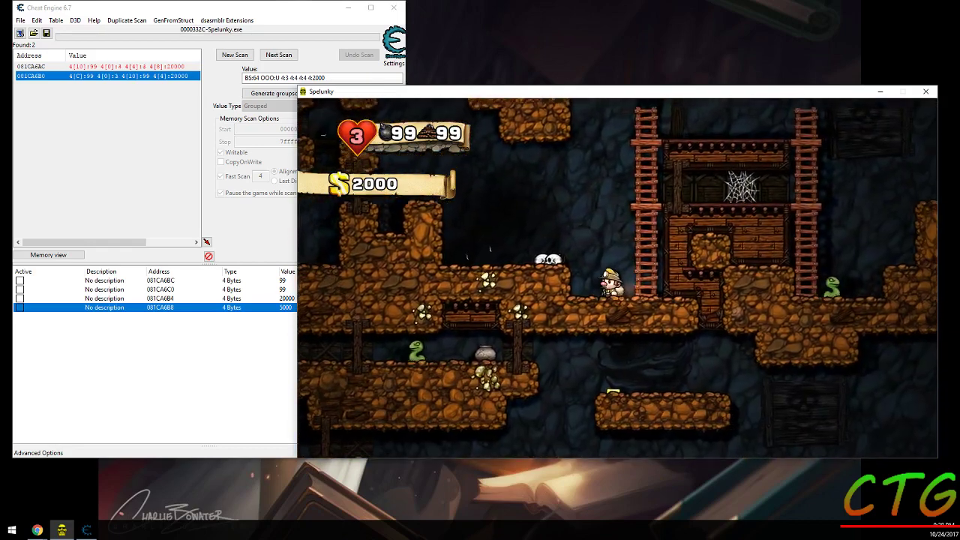
{"action": "key", "text": "Up"}
{"action": "key", "text": "Up"}
{"action": "key", "text": "Right"}
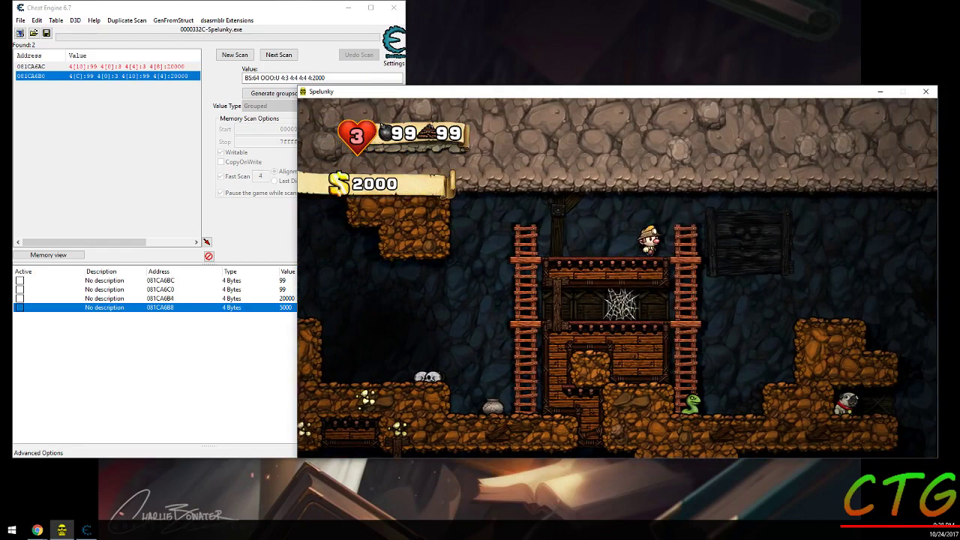
{"action": "key", "text": "Right"}
{"action": "key", "text": "z"}
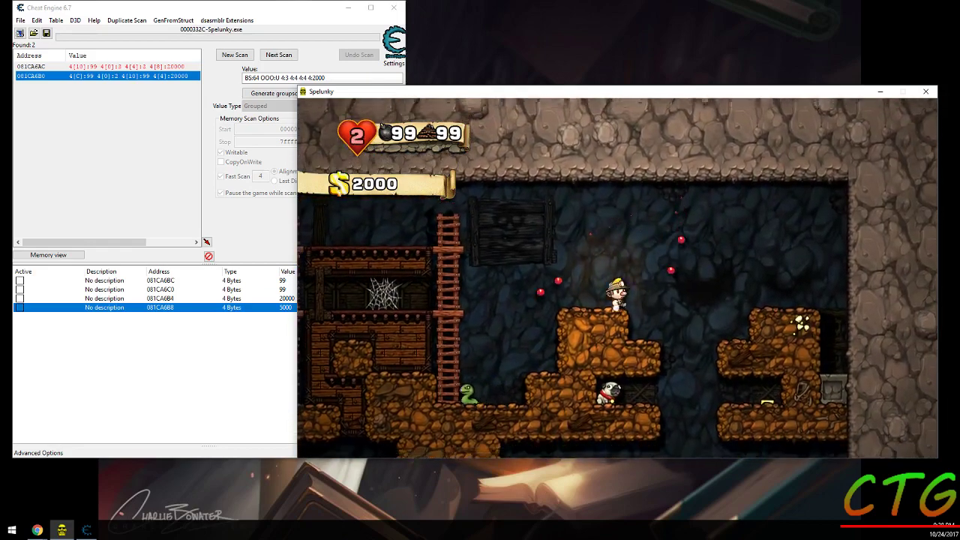
{"action": "key", "text": "Right"}
{"action": "key", "text": "Right"}
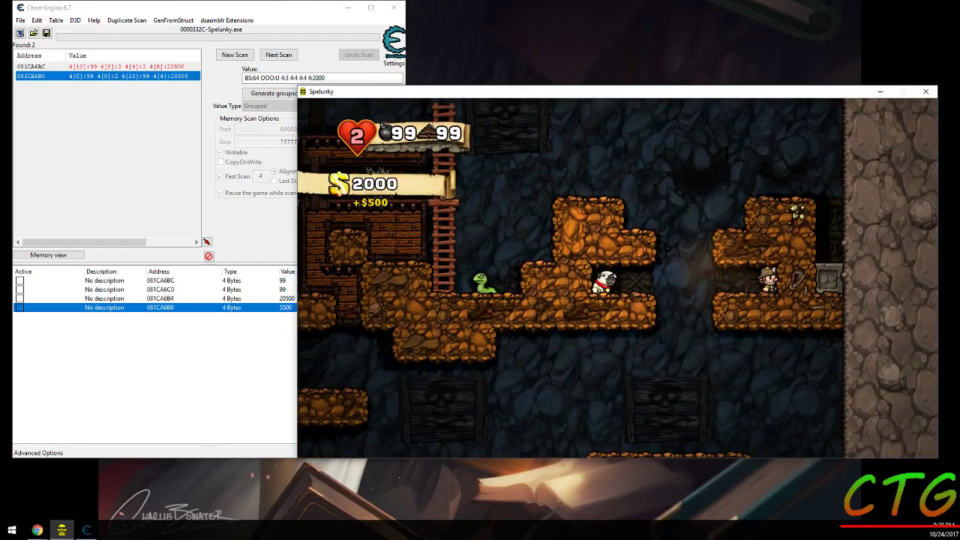
Compare the money shown in Spelunky with the values at addresses 081CA6B4 and 081CA6B8.
{"action": "left_click", "coordinate": [242, 380]}
{"action": "left_click", "coordinate": [531, 366]}
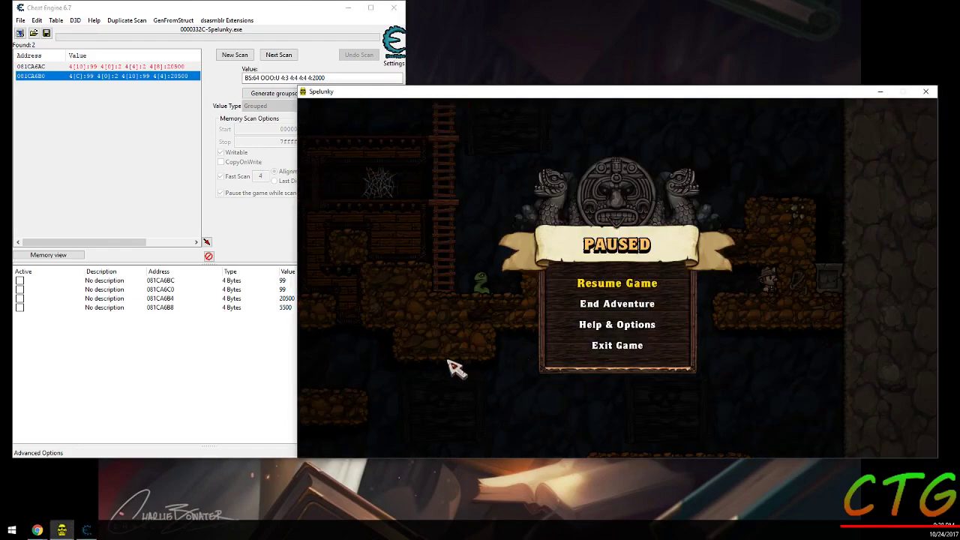
{"action": "key", "text": "Escape"}
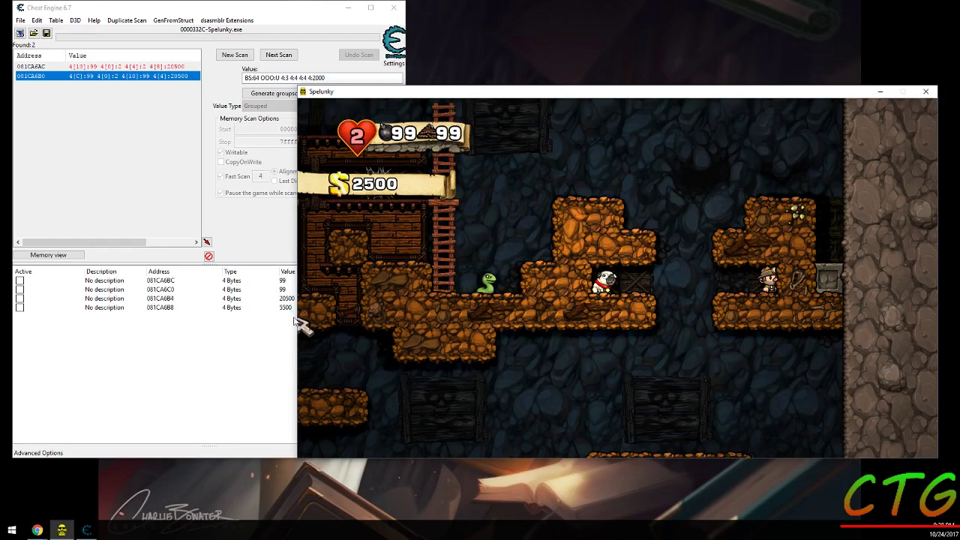
{"action": "key", "text": "Escape"}
{"action": "left_click", "coordinate": [126, 365]}
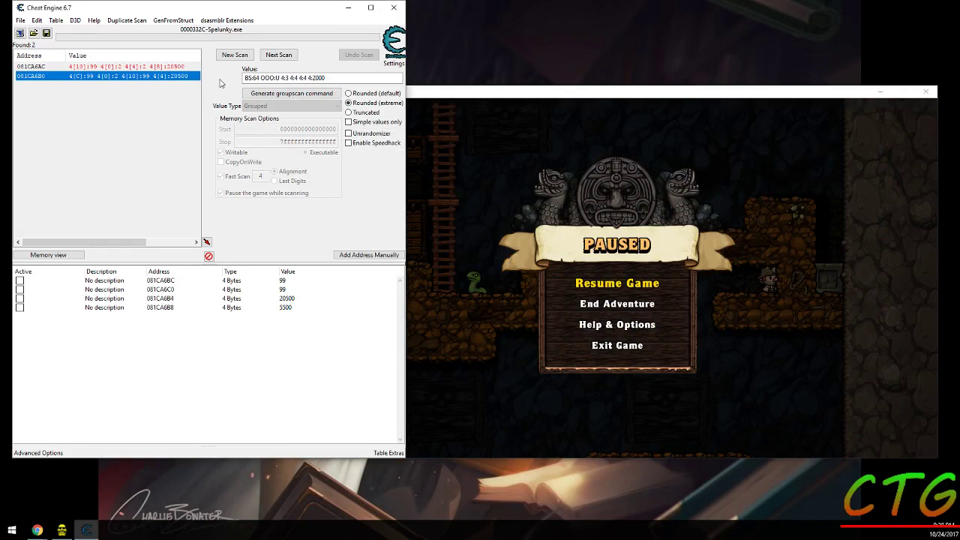
Review the groupscan command BS:64 OOO:U 4:3 4:4 4:4 4:2000 alongside the two grouped results and the game's stats.
{"action": "left_click", "coordinate": [255, 78]}
{"action": "left_click_drag", "start_coordinate": [284, 78], "coordinate": [237, 79]}
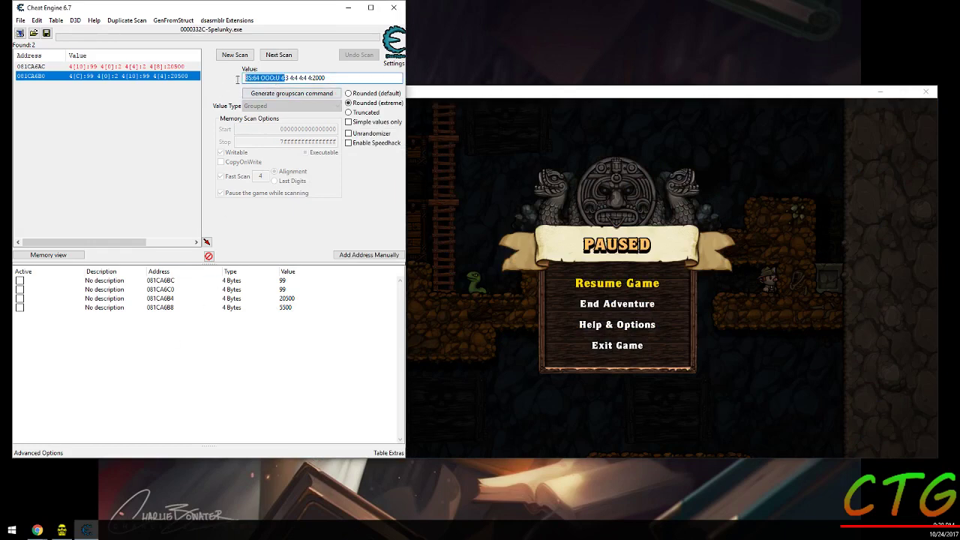
{"action": "left_click", "coordinate": [287, 79]}
{"action": "key", "text": "ctrl+shift+Left"}
{"action": "key", "text": "ctrl+shift+Left"}
{"action": "left_click", "coordinate": [505, 175]}
{"action": "key", "text": "Escape"}
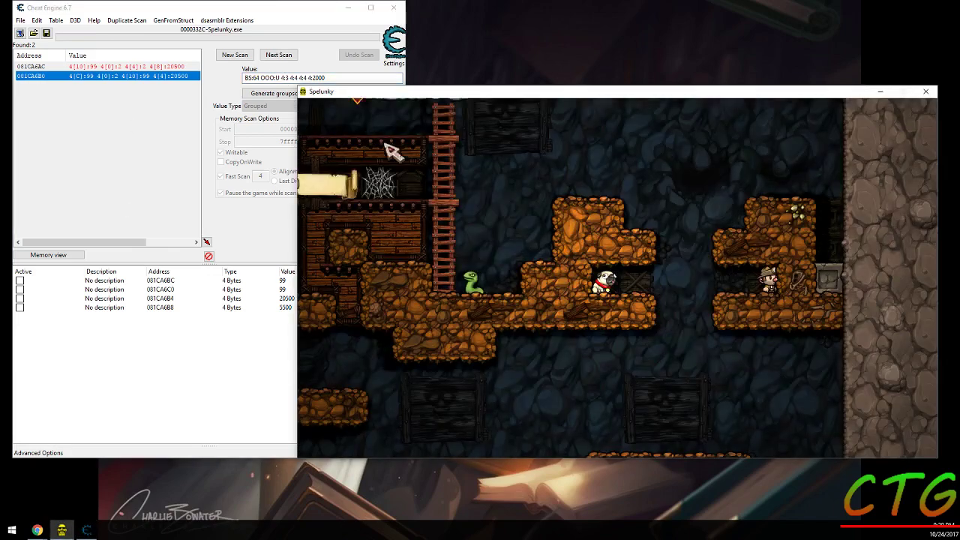
{"action": "key", "text": "Escape"}
{"action": "left_click", "coordinate": [173, 80]}
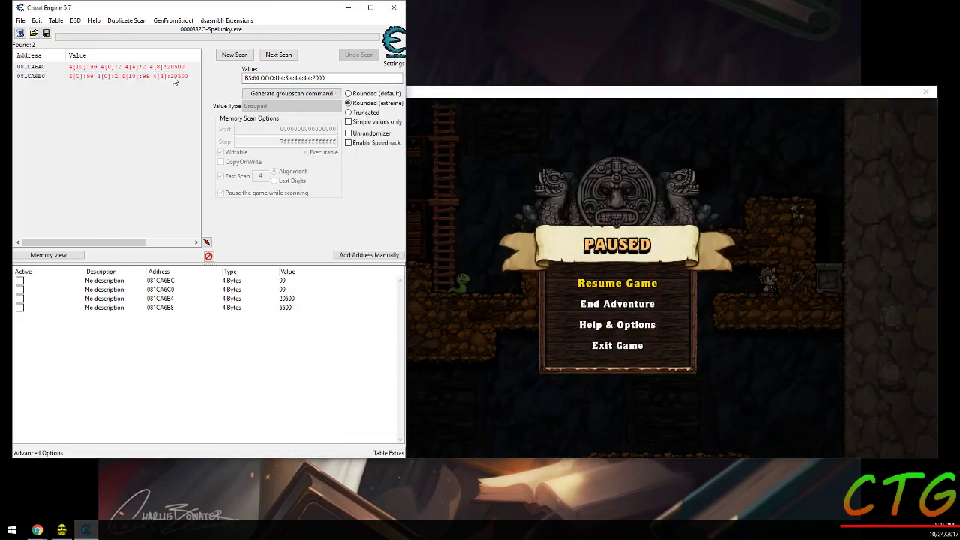
{"action": "left_click", "coordinate": [332, 78]}
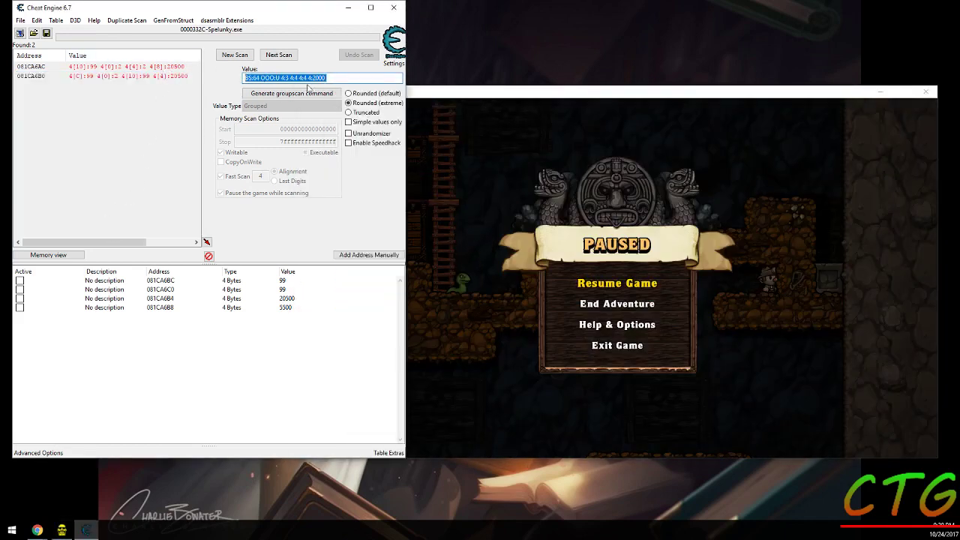
Dissect the memory at 081CA600 from the memory viewer by defining a new structure with the default name and settings.
{"action": "double_click", "coordinate": [161, 281]}
{"action": "key", "text": "Escape"}
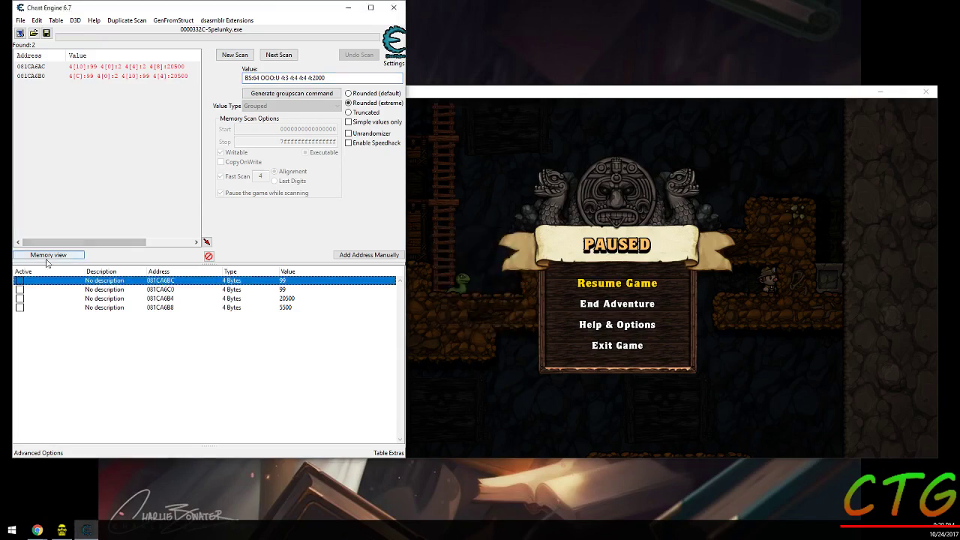
{"action": "left_click", "coordinate": [48, 255]}
{"action": "key", "text": "ctrl+d"}
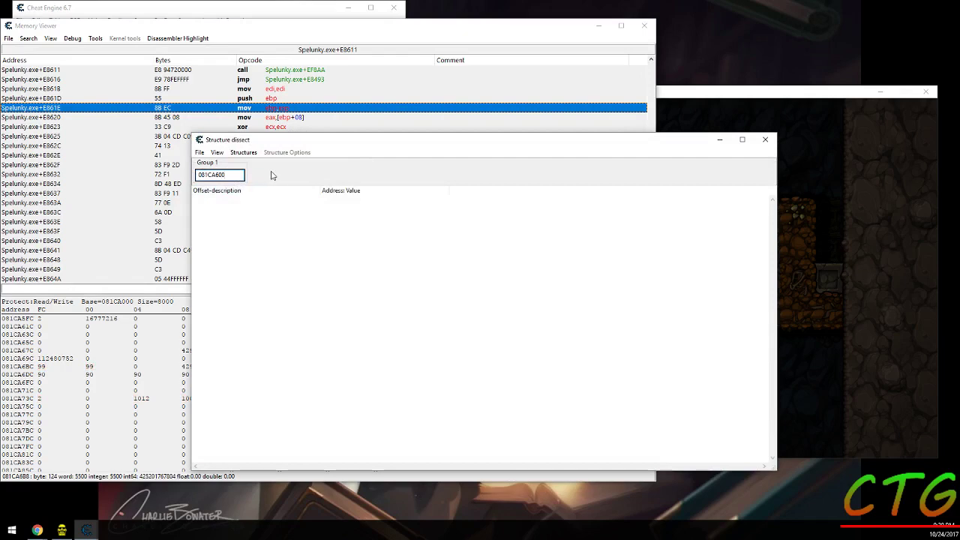
{"action": "key", "text": "ctrl+n"}
{"action": "key", "text": "Return"}
{"action": "key", "text": "Return"}
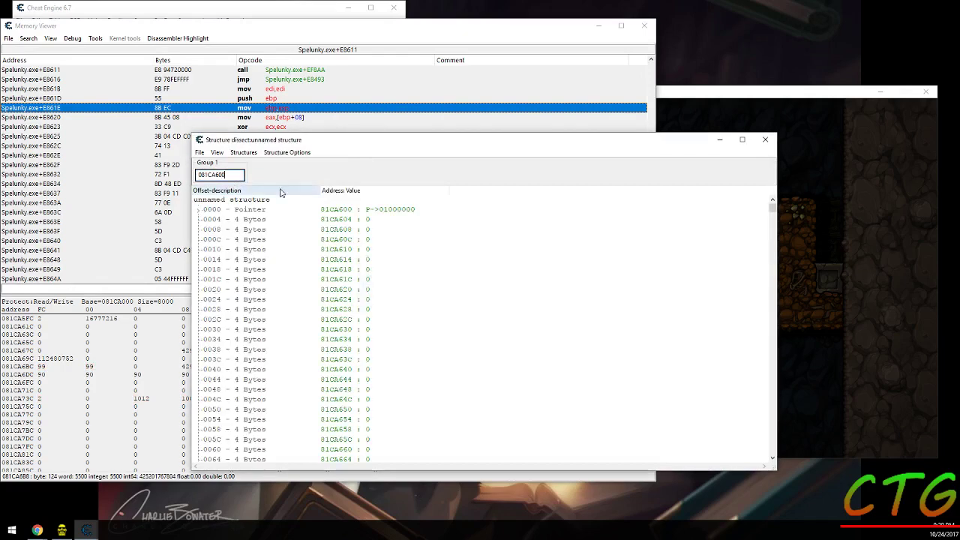
Examine the dissected structure's elements from the money values at offsets 00B4 and 00B8 down to about offset 0148.
{"action": "scroll", "coordinate": [365, 246], "scroll_direction": "down", "scroll_amount": 8}
{"action": "scroll", "coordinate": [405, 258], "scroll_direction": "down", "scroll_amount": 9}
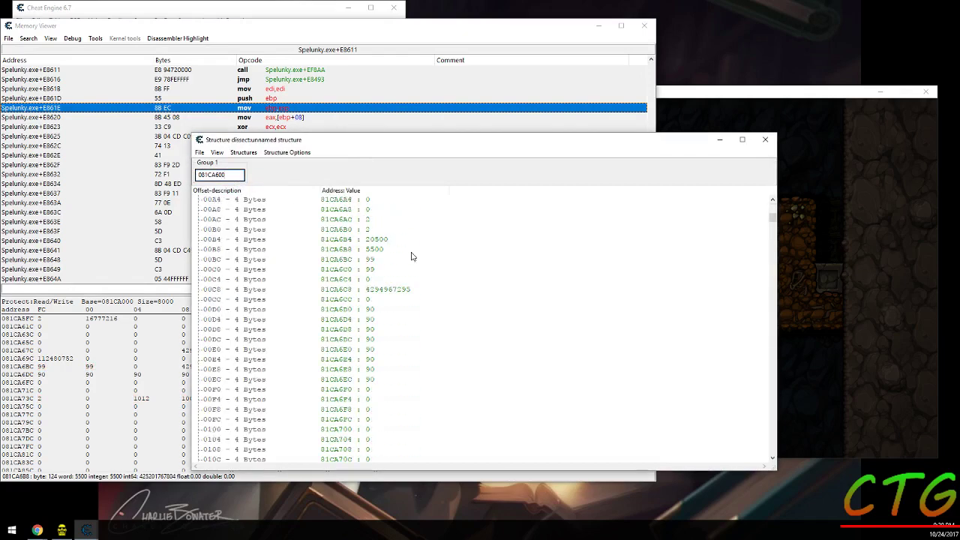
{"action": "scroll", "coordinate": [421, 288], "scroll_direction": "up", "scroll_amount": 5}
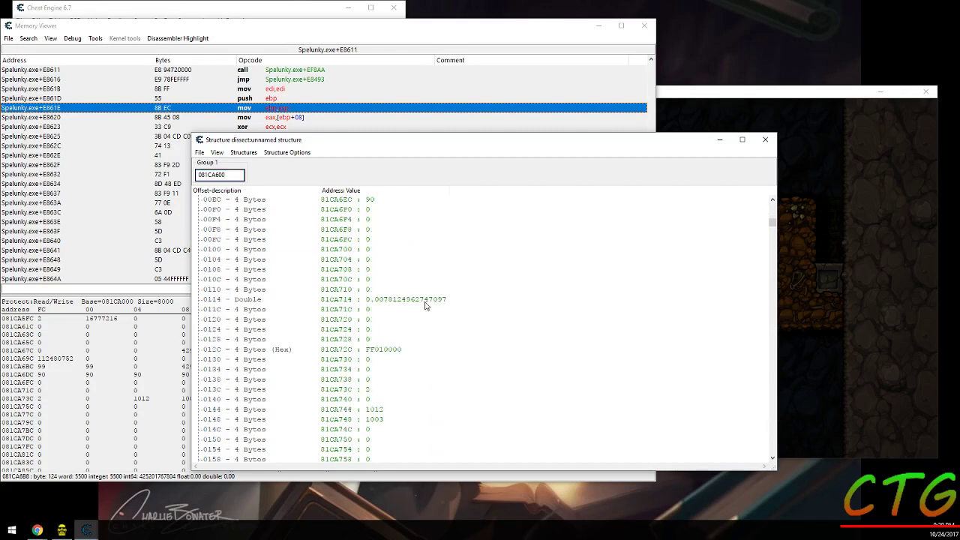
{"action": "left_click", "coordinate": [427, 304]}
{"action": "scroll", "coordinate": [435, 317], "scroll_direction": "up", "scroll_amount": 2}
{"action": "scroll", "coordinate": [437, 318], "scroll_direction": "down", "scroll_amount": 11}
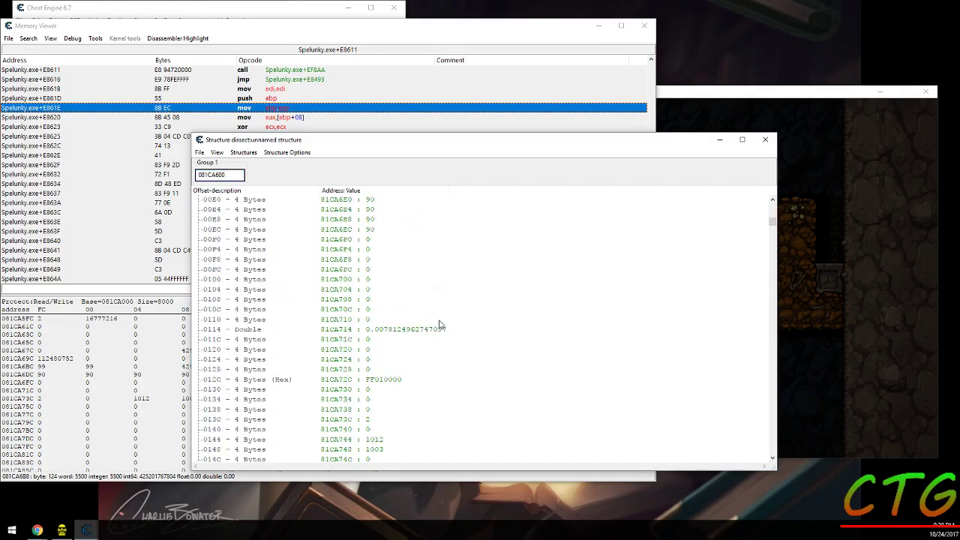
{"action": "scroll", "coordinate": [445, 328], "scroll_direction": "up", "scroll_amount": 8}
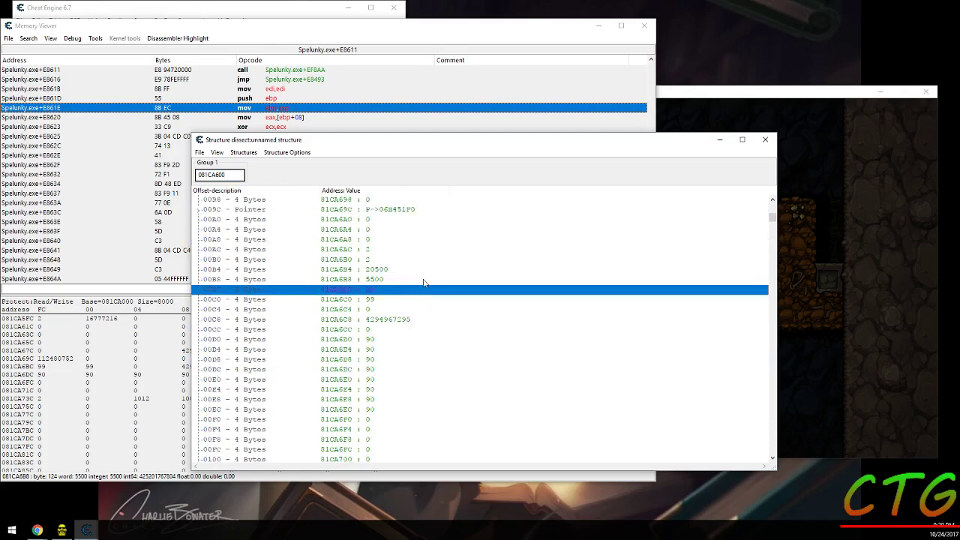
{"action": "scroll", "coordinate": [474, 352], "scroll_direction": "up", "scroll_amount": 1}
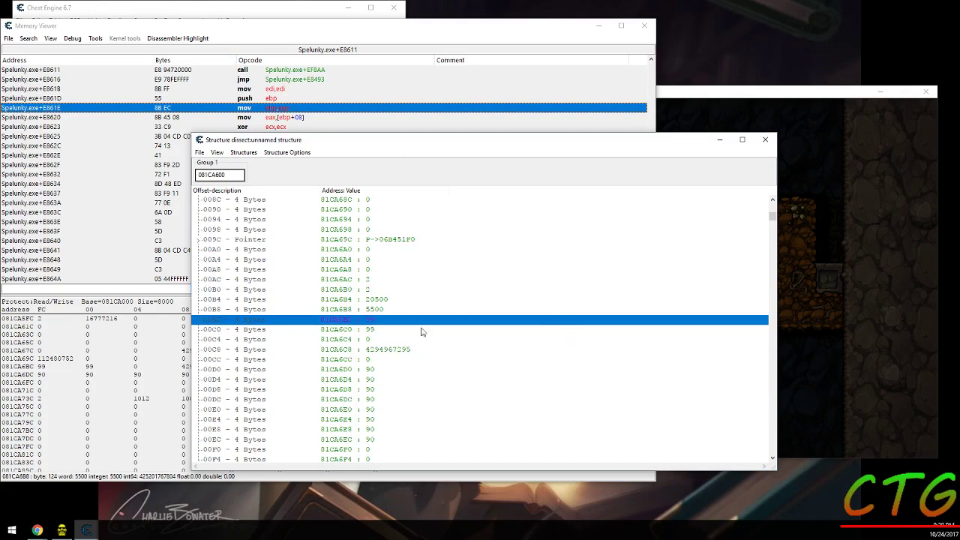
Select the elements at offsets 00BC and 00C0 together and preview their groupscan command entries without generating the command.
{"action": "left_click", "coordinate": [381, 332], "text": "shift"}
{"action": "scroll", "coordinate": [411, 352], "scroll_direction": "down", "scroll_amount": 3}
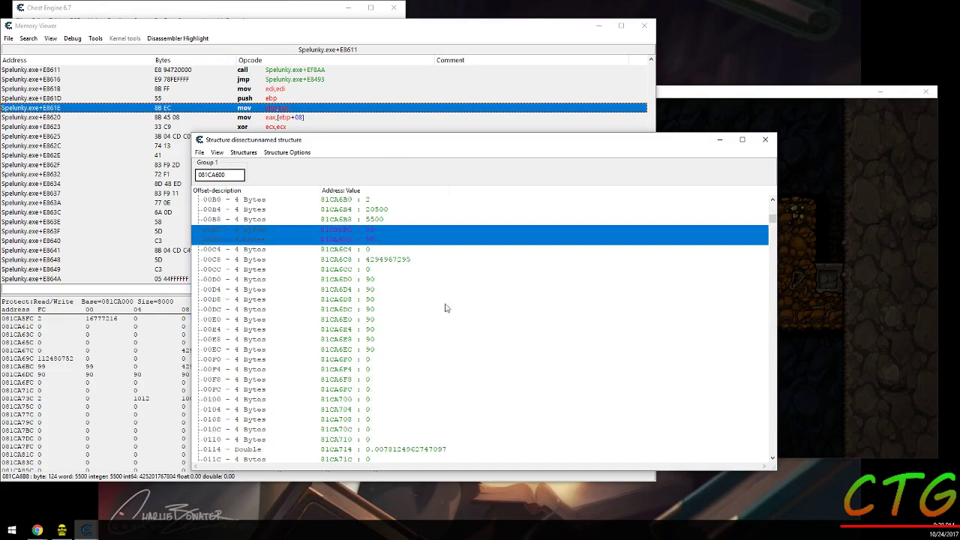
{"action": "right_click", "coordinate": [376, 235]}
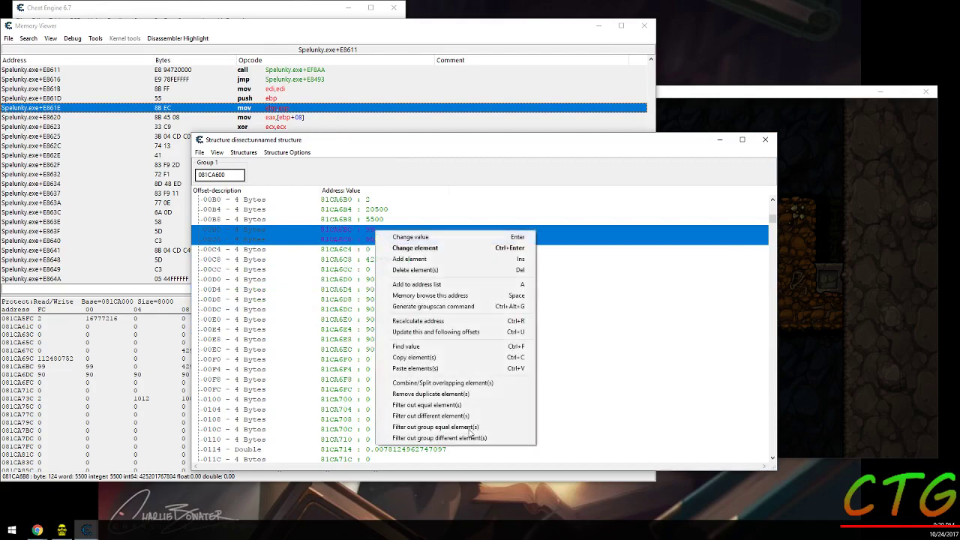
{"action": "left_click", "coordinate": [478, 314]}
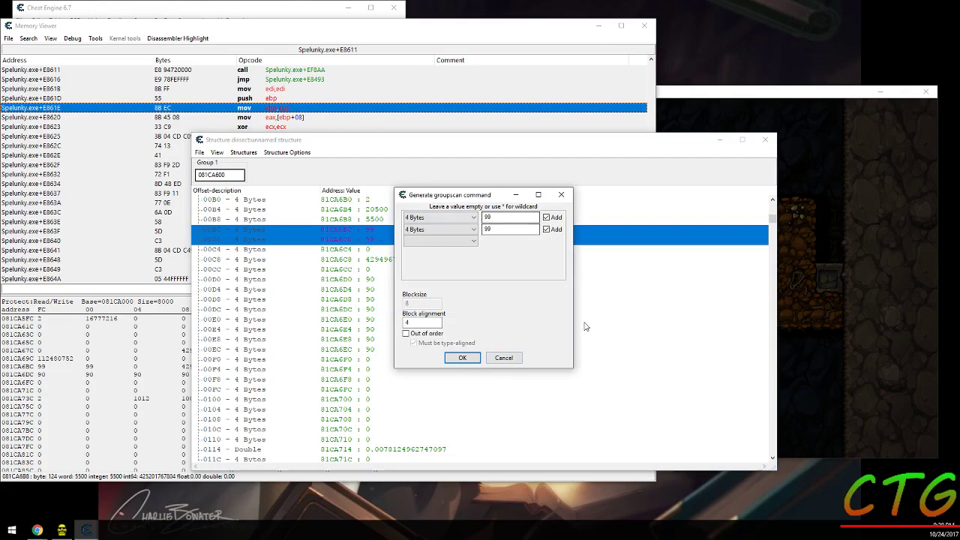
{"action": "left_click", "coordinate": [504, 358]}
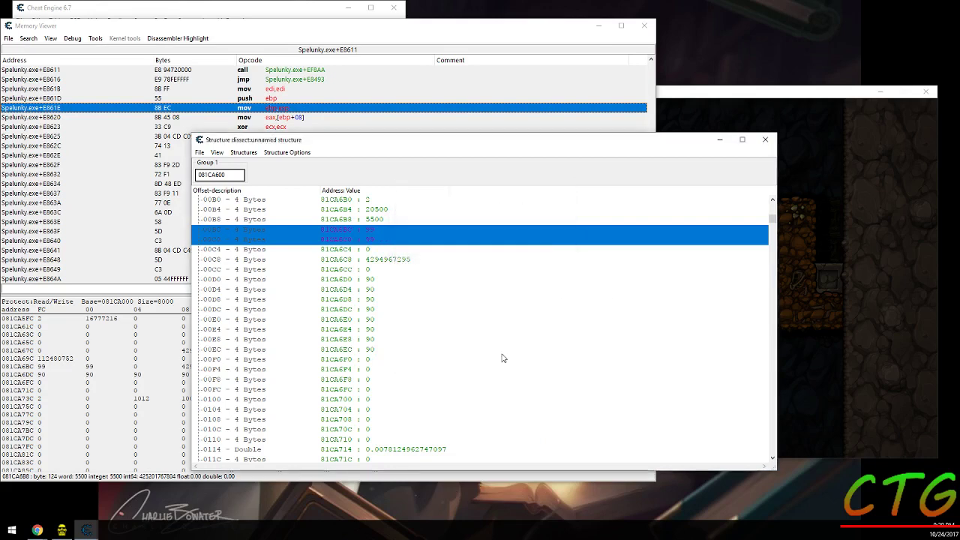
Add the elements at offsets 00CC, 00DC and 00EC to the selection and open the groupscan command generator for all five.
{"action": "left_click", "coordinate": [383, 269], "text": "ctrl"}
{"action": "left_click", "coordinate": [383, 309], "text": "ctrl"}
{"action": "left_click", "coordinate": [381, 349], "text": "ctrl"}
{"action": "right_click", "coordinate": [384, 353]}
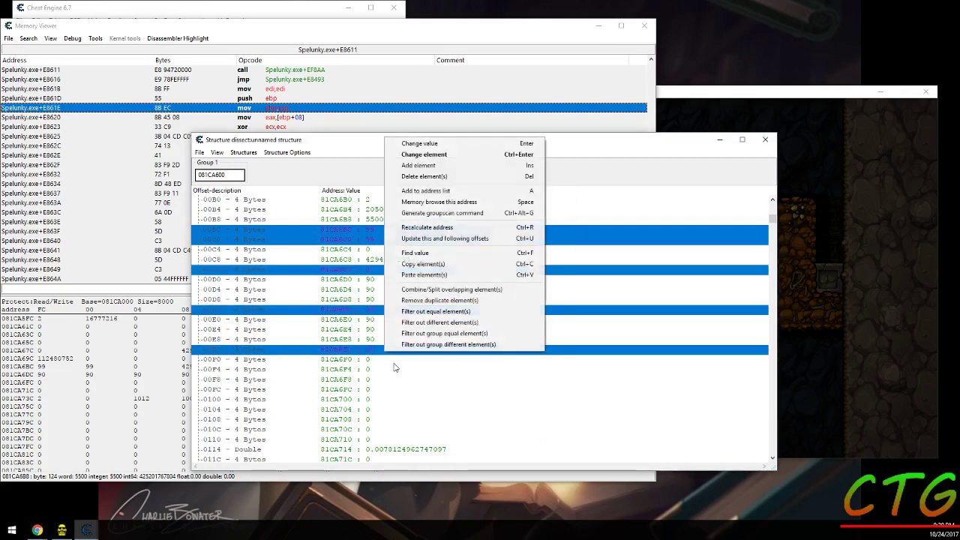
{"action": "left_click", "coordinate": [448, 213]}
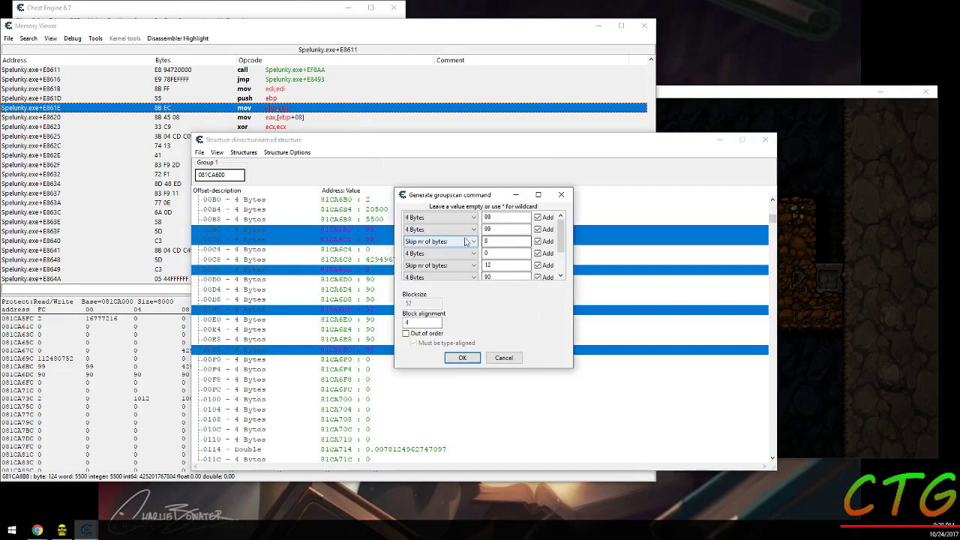
Turn off Add for the skipped-byte entries, empty the first 99 and generate 4p:99 w:8 4p:0 w:12 4p:90 w:12 4p:90.
{"action": "double_click", "coordinate": [525, 240]}
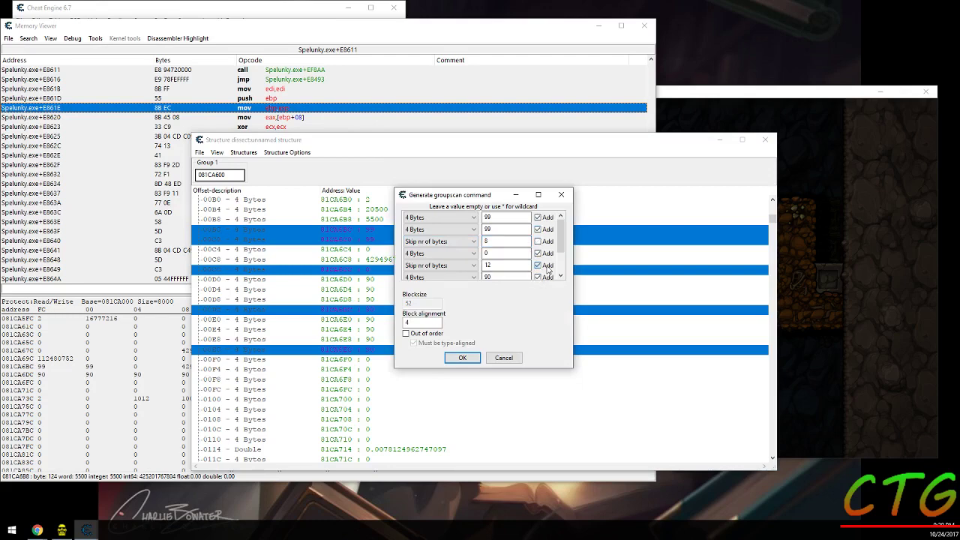
{"action": "scroll", "coordinate": [554, 243], "scroll_direction": "down", "scroll_amount": 2}
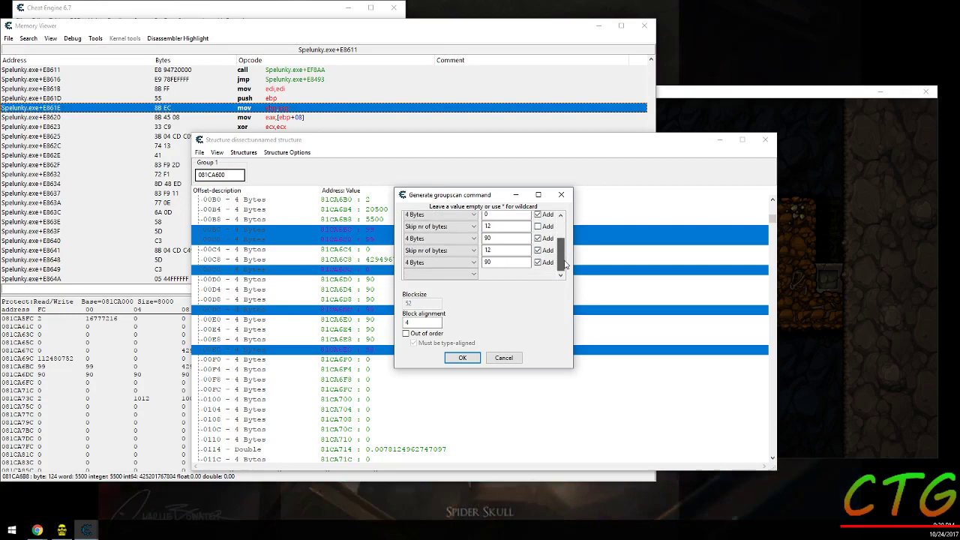
{"action": "scroll", "coordinate": [564, 258], "scroll_direction": "up", "scroll_amount": 2}
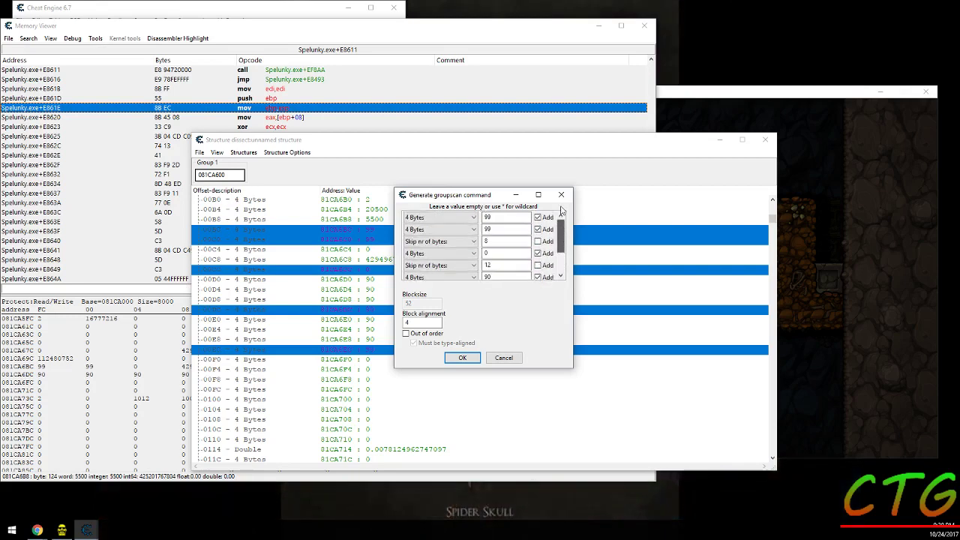
{"action": "double_click", "coordinate": [509, 219]}
{"action": "key", "text": "BackSpace"}
{"action": "left_click", "coordinate": [453, 357]}
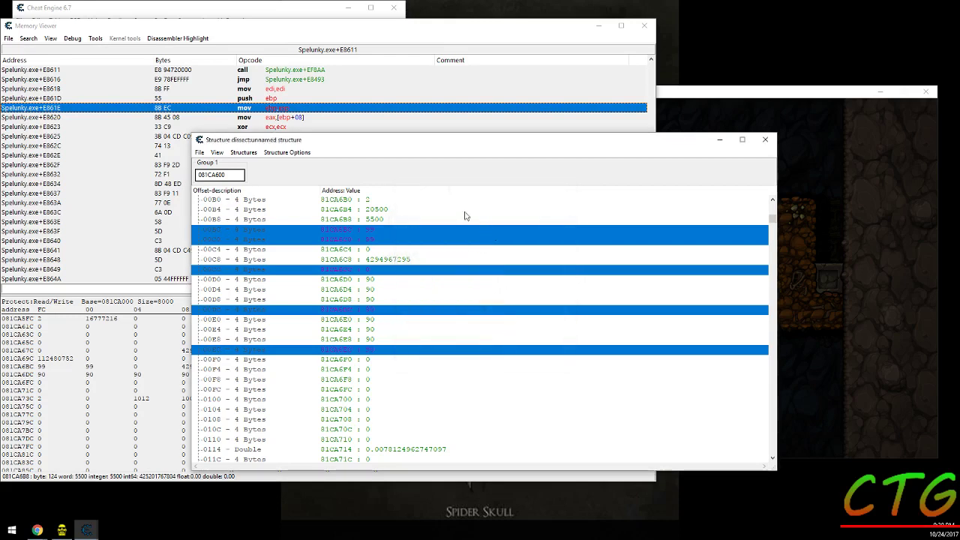
Review the generated groupscan command in the scan value of the main Cheat Engine window.
{"action": "left_click", "coordinate": [160, 12]}
{"action": "left_click", "coordinate": [366, 78]}
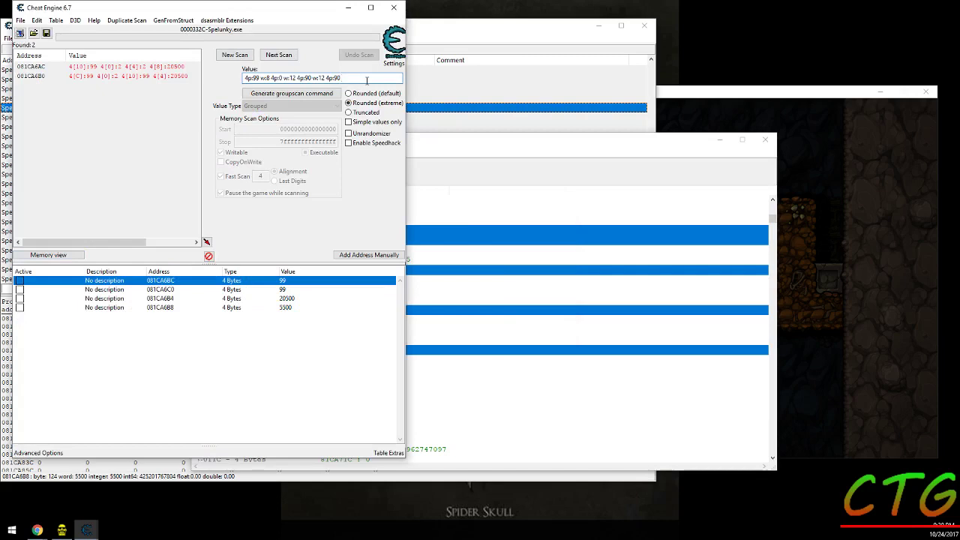
{"action": "left_click", "coordinate": [194, 360]}
{"action": "left_click", "coordinate": [343, 78]}
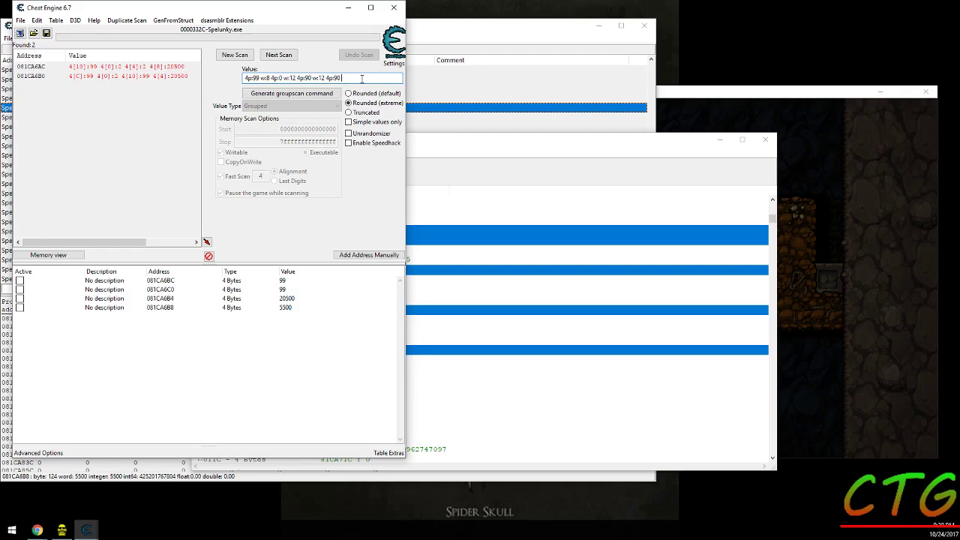
Start a new groupscan command from the selected elements and empty the 8-byte skip, the 0 value and the first 12-byte skip.
{"action": "right_click", "coordinate": [489, 228]}
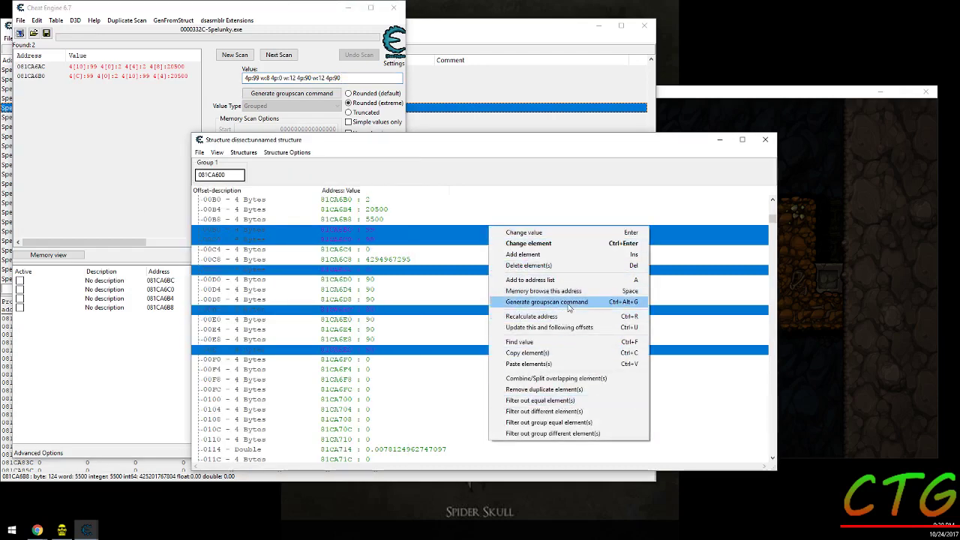
{"action": "left_click", "coordinate": [564, 301]}
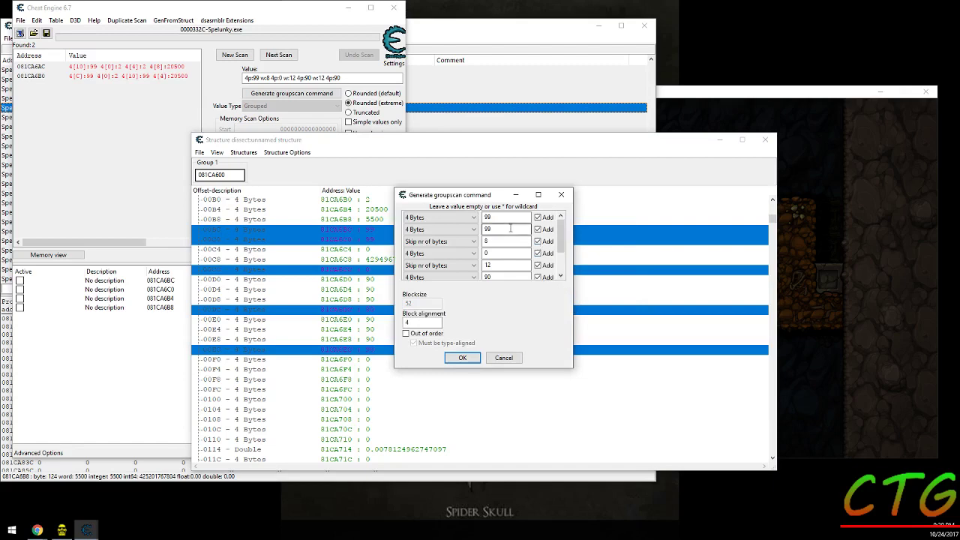
{"action": "left_click_drag", "start_coordinate": [498, 241], "coordinate": [478, 277]}
{"action": "key", "text": "BackSpace"}
{"action": "key", "text": "BackSpace"}
{"action": "left_click", "coordinate": [502, 265]}
Empty the remaining skip and 90 entries and generate the groupscan command 4:99 4:99.
{"action": "key", "text": "BackSpace"}
{"action": "key", "text": "BackSpace"}
{"action": "key", "text": "BackSpace"}
{"action": "left_click_drag", "start_coordinate": [560, 240], "coordinate": [560, 259]}
{"action": "left_click", "coordinate": [506, 249]}
{"action": "key", "text": "BackSpace"}
{"action": "key", "text": "BackSpace"}
{"action": "left_click", "coordinate": [506, 262]}
{"action": "key", "text": "BackSpace"}
{"action": "key", "text": "BackSpace"}
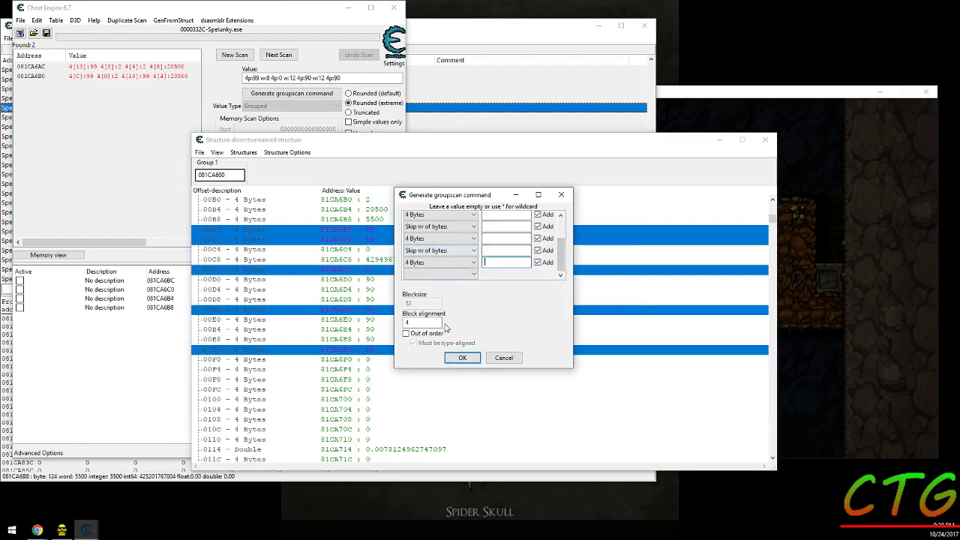
{"action": "left_click", "coordinate": [462, 359]}
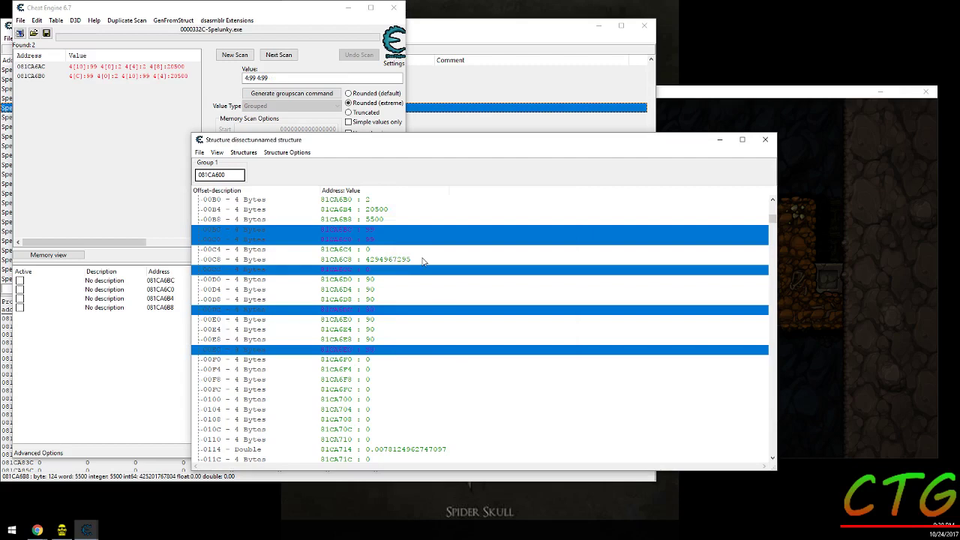
Generate the groupscan command 4:99 4:99 4:90 w:12 4:90 from the selected elements by emptying the third, fourth and fifth entries.
{"action": "right_click", "coordinate": [421, 229]}
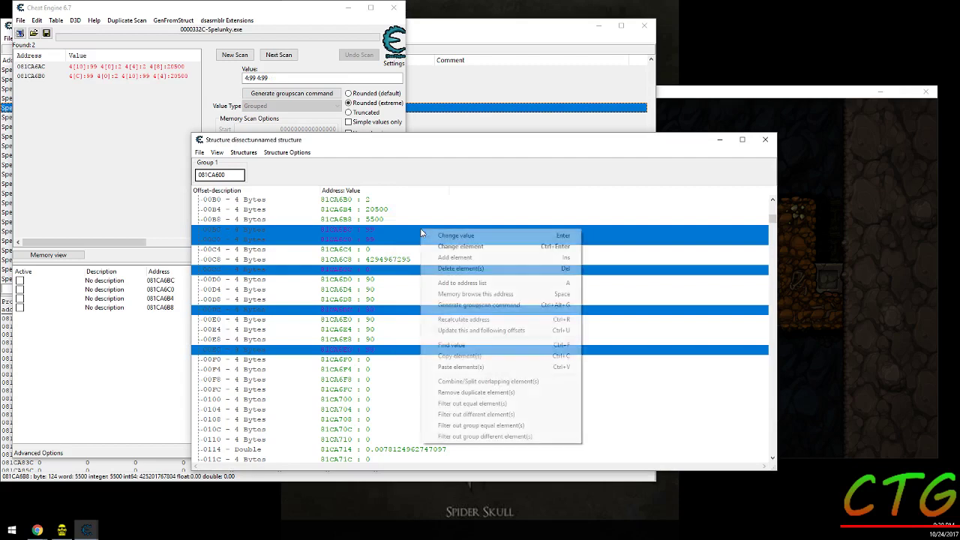
{"action": "left_click", "coordinate": [496, 304]}
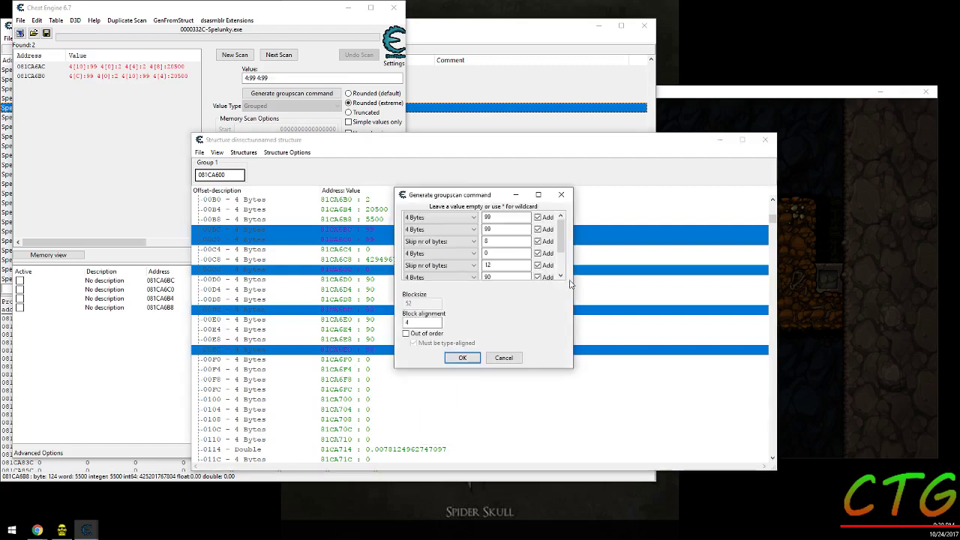
{"action": "double_click", "coordinate": [506, 241]}
{"action": "key", "text": "BackSpace"}
{"action": "double_click", "coordinate": [518, 253]}
{"action": "key", "text": "BackSpace"}
{"action": "double_click", "coordinate": [506, 264]}
{"action": "key", "text": "BackSpace"}
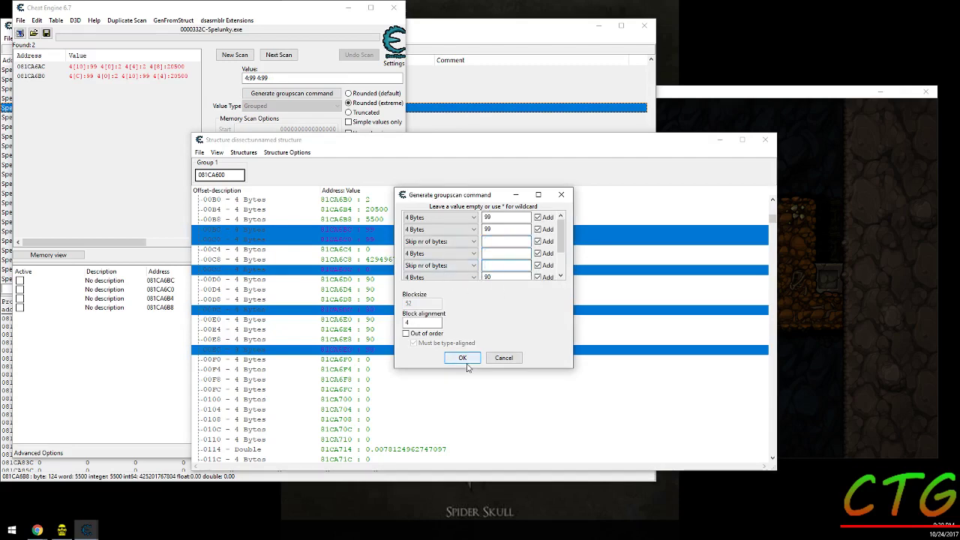
{"action": "left_click", "coordinate": [466, 362]}
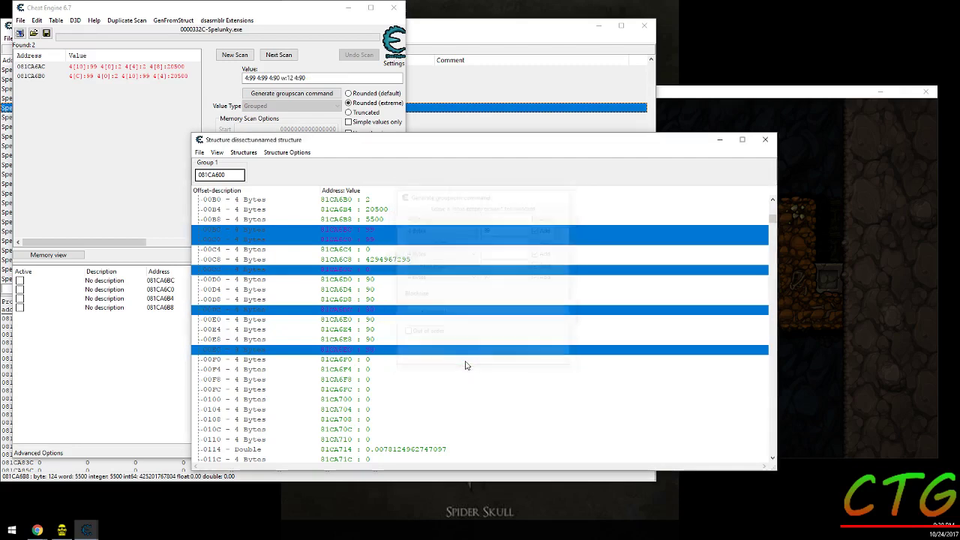
Change the 12-byte skip entry to a String and generate the groupscan command 4:99 4:99 4:90 s:'12' 4:90.
{"action": "double_click", "coordinate": [289, 78]}
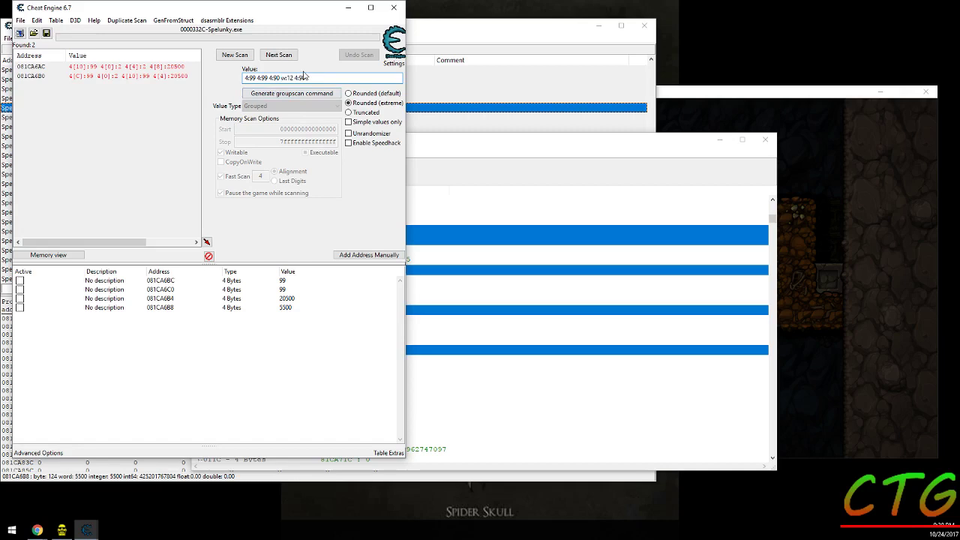
{"action": "left_click", "coordinate": [313, 93]}
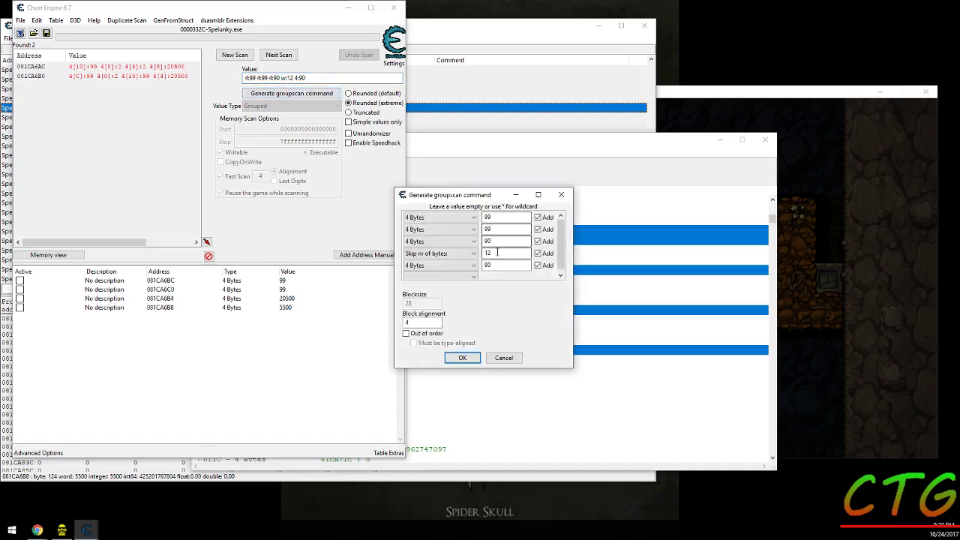
{"action": "left_click", "coordinate": [464, 255]}
{"action": "left_click", "coordinate": [457, 321]}
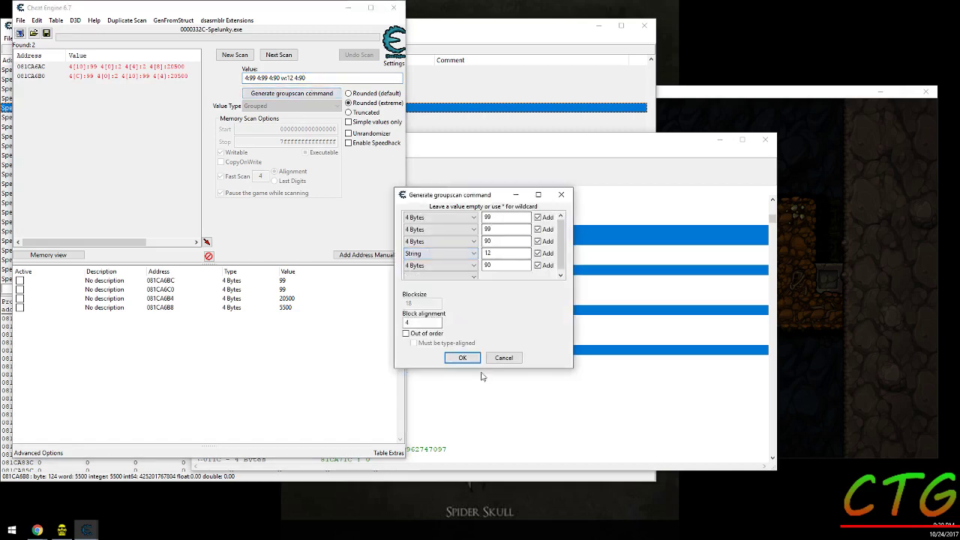
{"action": "left_click", "coordinate": [463, 357]}
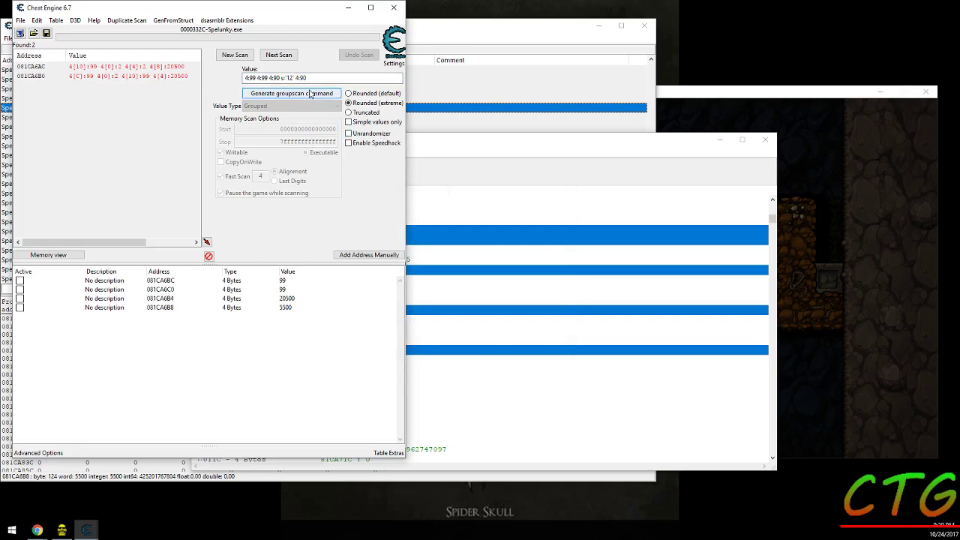
Review how the string entry is written in the groupscan command of the scan value.
{"action": "left_click", "coordinate": [284, 78]}
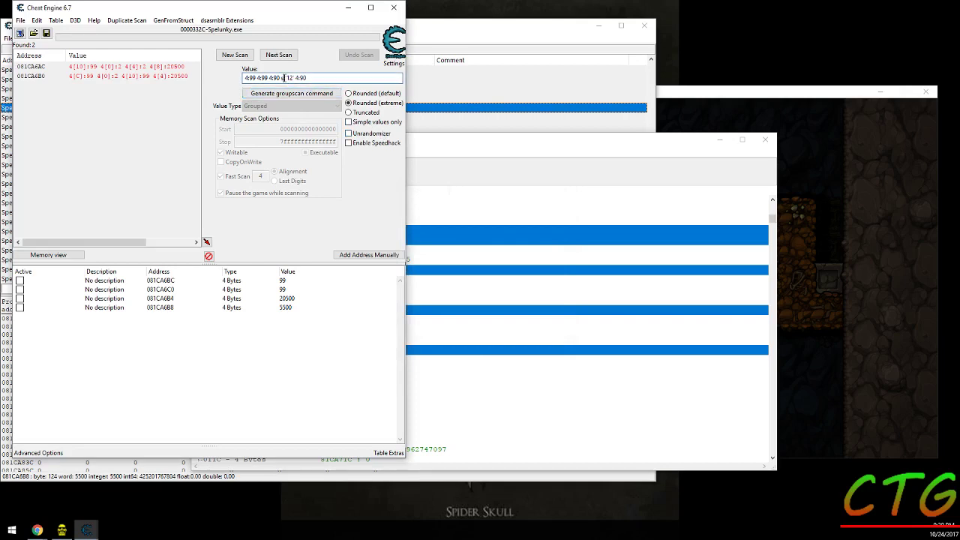
{"action": "left_click_drag", "start_coordinate": [318, 78], "coordinate": [165, 90]}
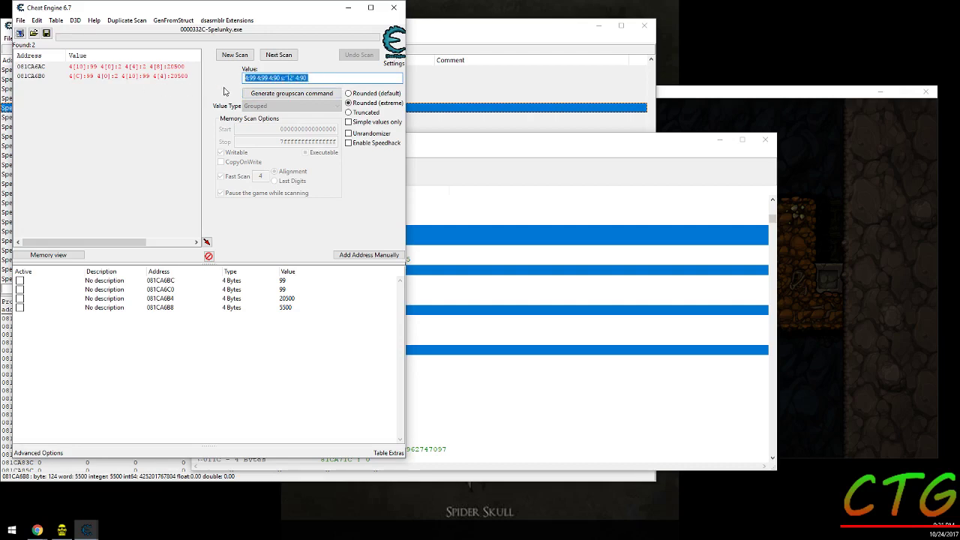
{"action": "left_click", "coordinate": [318, 78]}
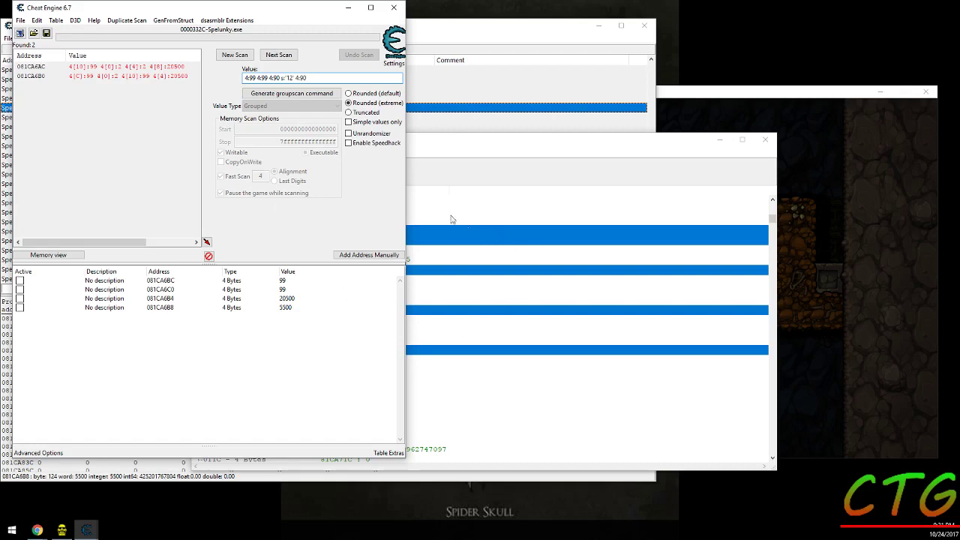
Replace the first entry's value with the wildcard * and generate the groupscan command 4:* 4:99 4:90 s:'12' 4:90.
{"action": "left_click", "coordinate": [291, 94]}
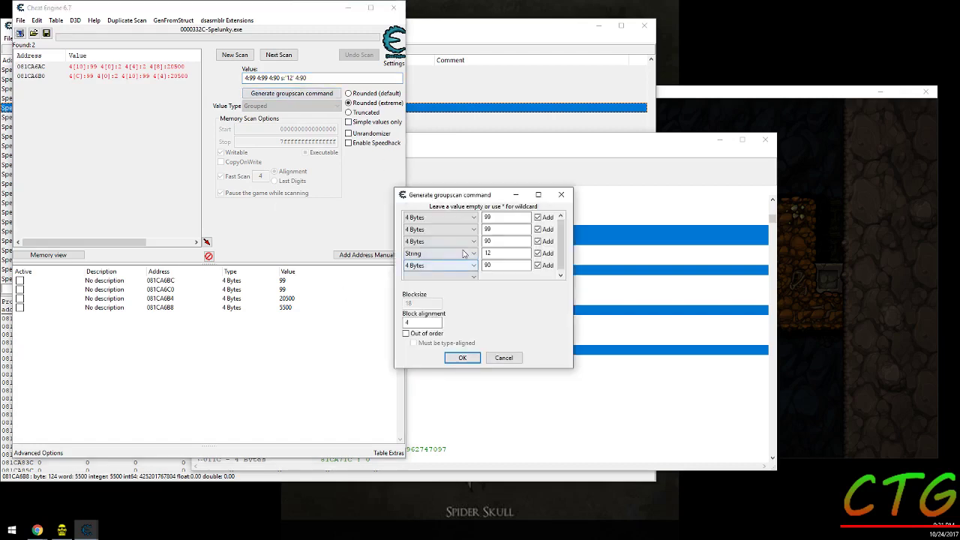
{"action": "left_click", "coordinate": [448, 219]}
{"action": "left_click", "coordinate": [459, 218]}
{"action": "left_click", "coordinate": [515, 217]}
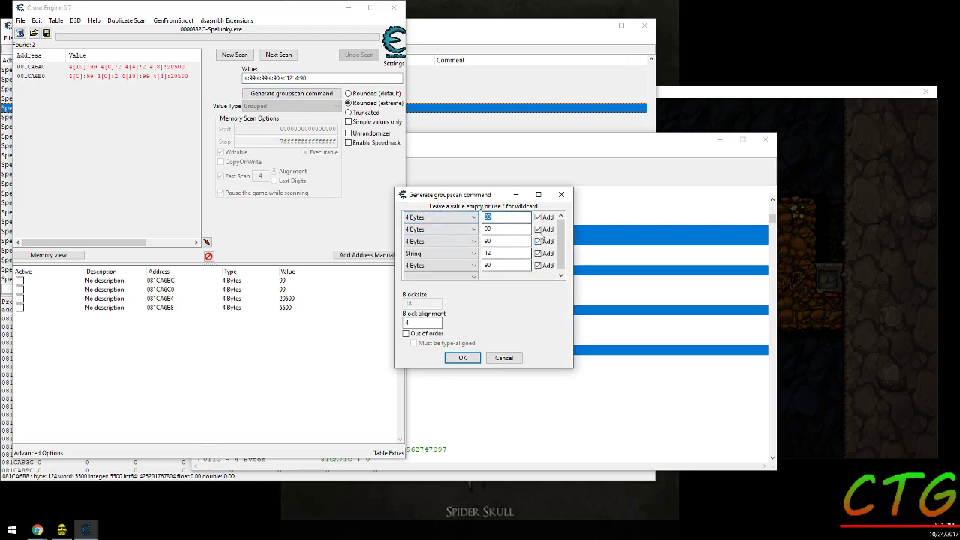
{"action": "double_click", "coordinate": [506, 217]}
{"action": "type", "text": "*"}
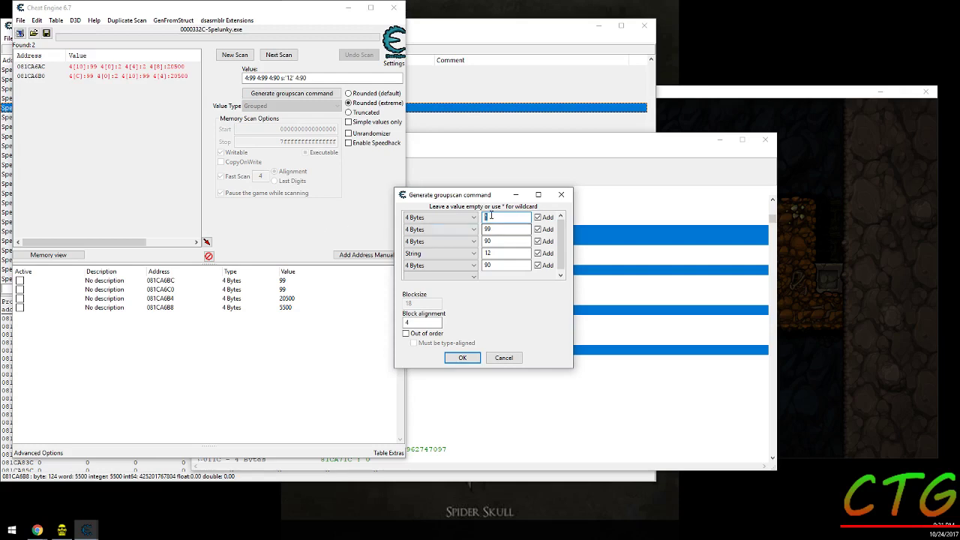
{"action": "left_click", "coordinate": [462, 358]}
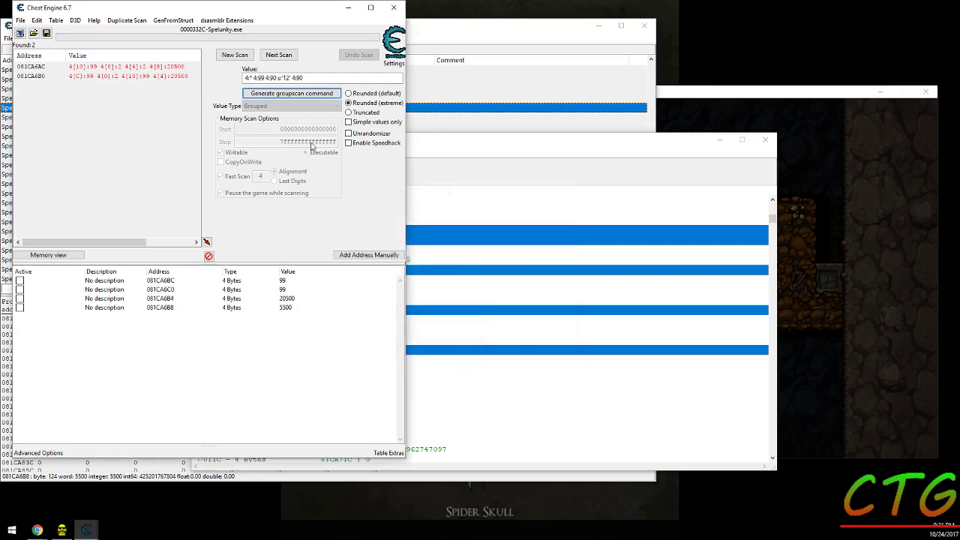
{"action": "left_click_drag", "start_coordinate": [247, 79], "coordinate": [307, 79]}
{"action": "left_click", "coordinate": [308, 79]}
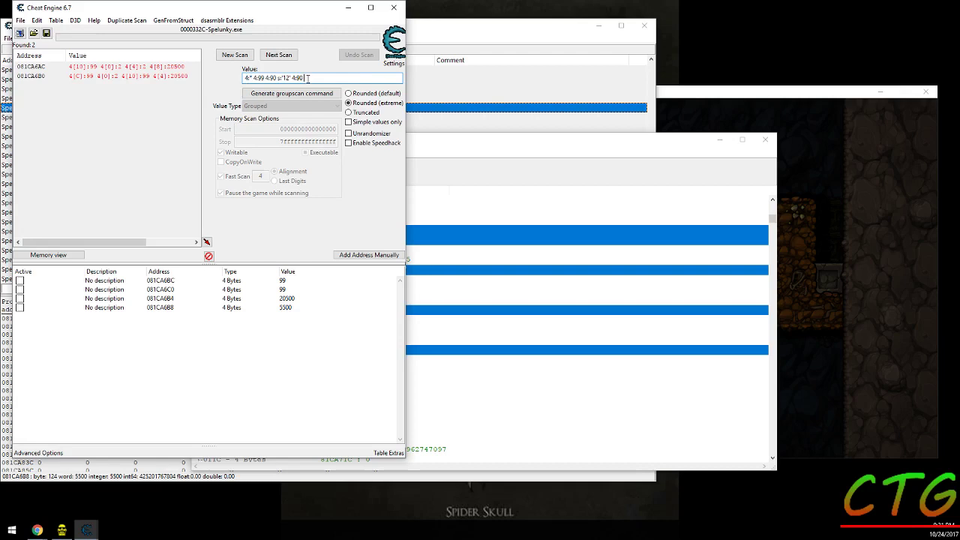
Change the second groupscan entry, with value 99, to Float and regenerate the command.
{"action": "left_click", "coordinate": [292, 92]}
{"action": "left_click", "coordinate": [450, 229]}
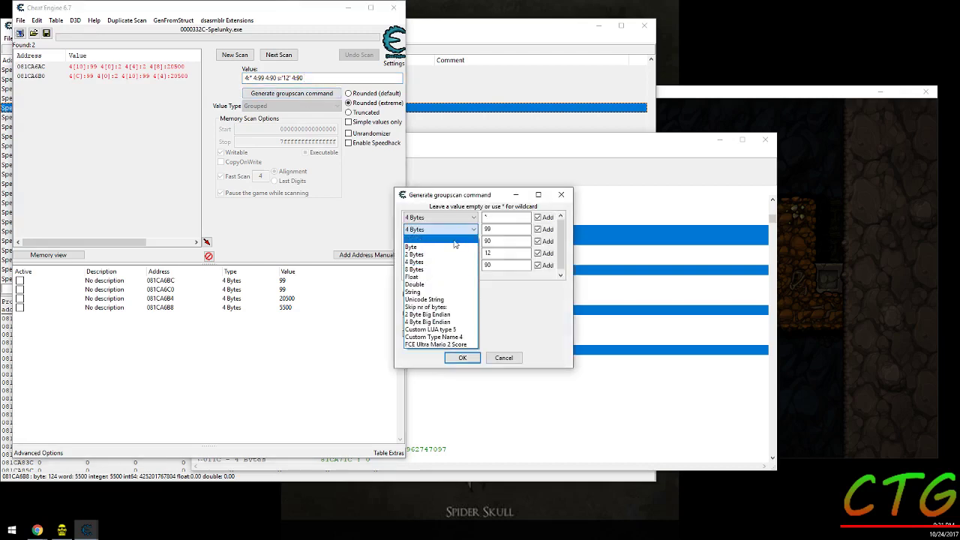
{"action": "left_click", "coordinate": [443, 277]}
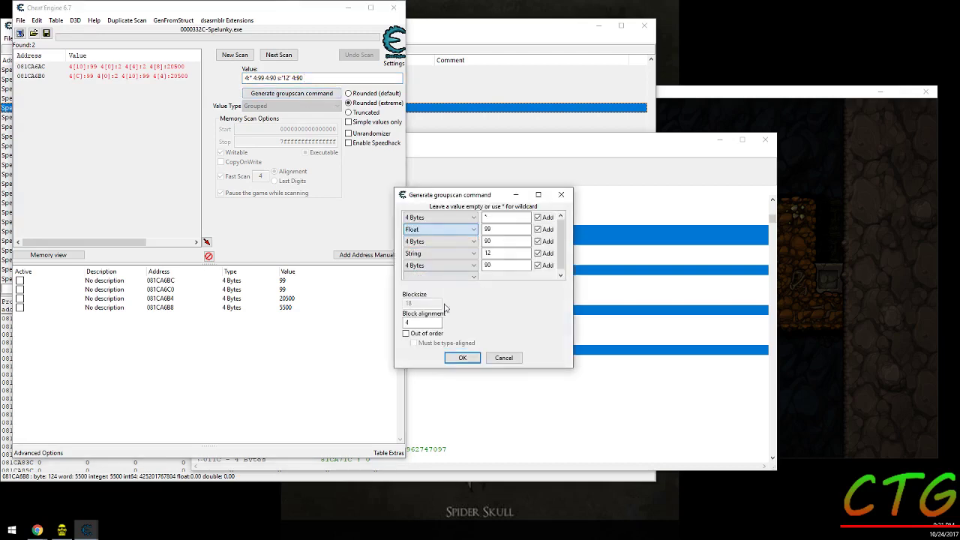
{"action": "left_click", "coordinate": [462, 357]}
Change the String entry to Custom Type Name 4 and generate the command containing c(Custom Type Name 4):12.
{"action": "left_click", "coordinate": [312, 96]}
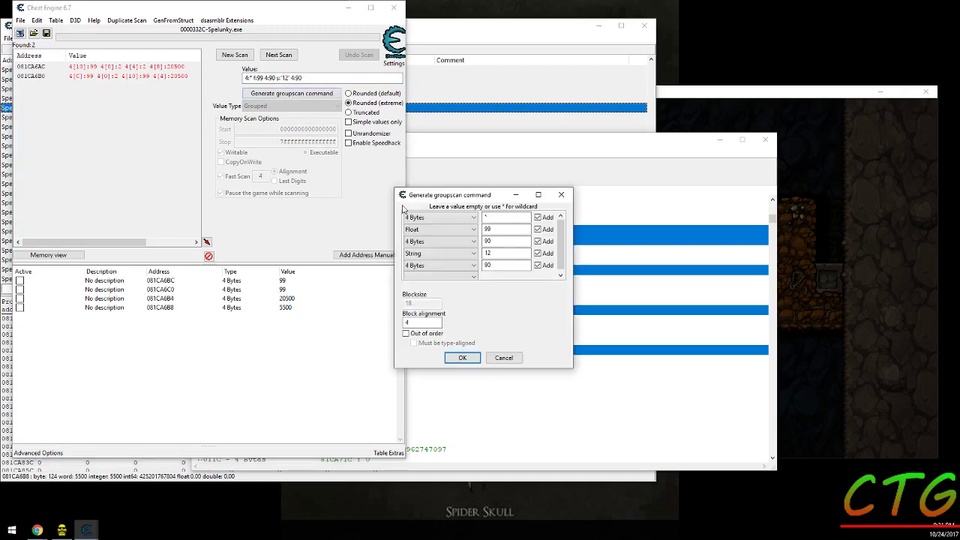
{"action": "left_click", "coordinate": [450, 254]}
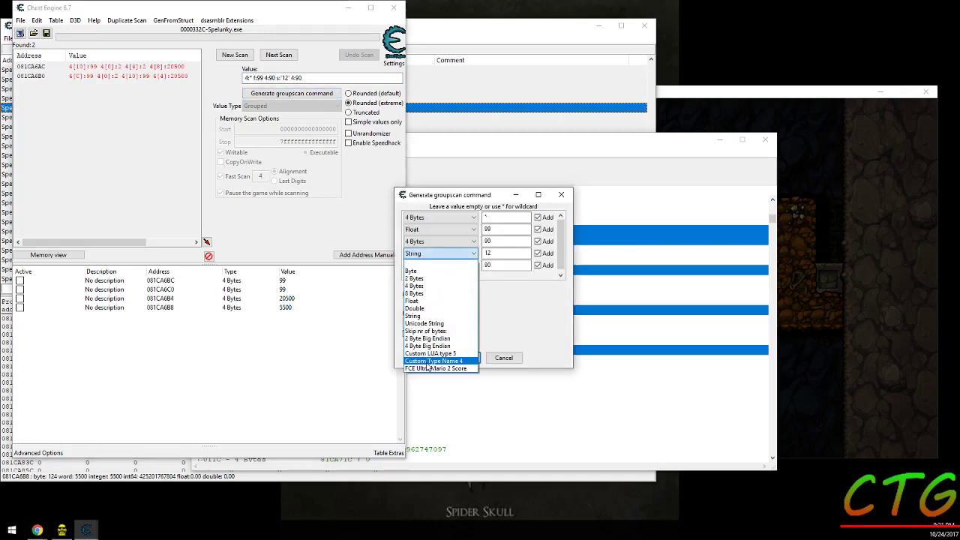
{"action": "left_click", "coordinate": [431, 361]}
{"action": "left_click", "coordinate": [459, 359]}
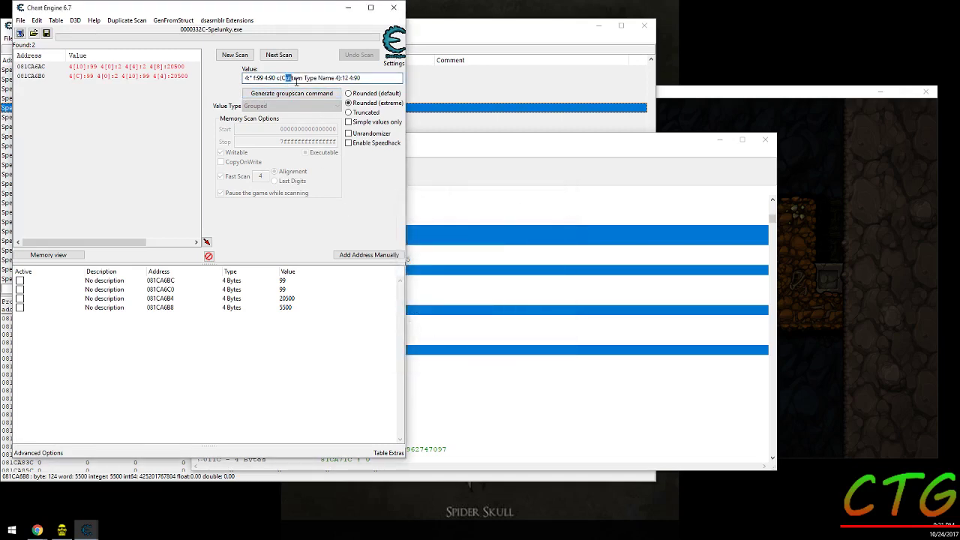
{"action": "left_click_drag", "start_coordinate": [285, 78], "coordinate": [338, 78]}
{"action": "left_click", "coordinate": [298, 350]}
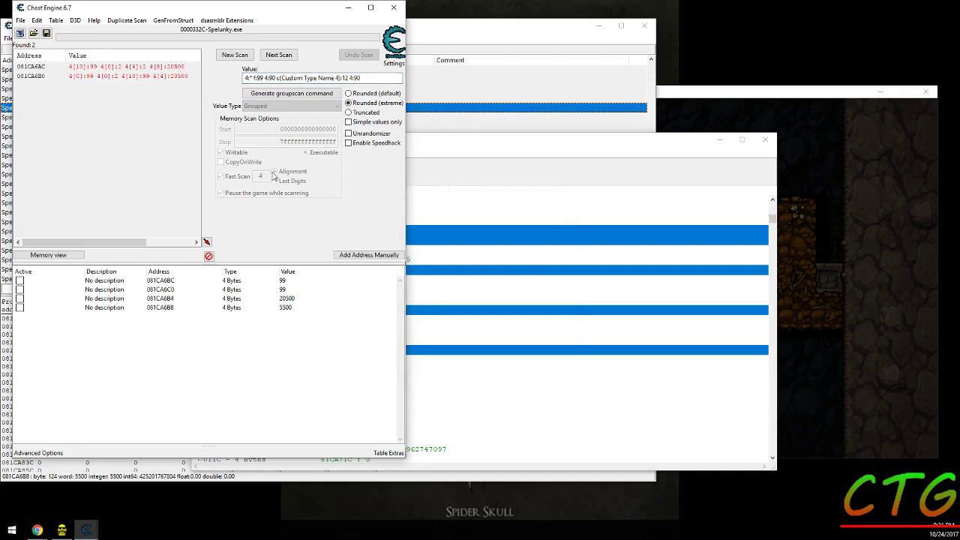
Switch to the Spelunky window, briefly resume the game to view the player's stats, and pause it again.
{"action": "left_click", "coordinate": [690, 94]}
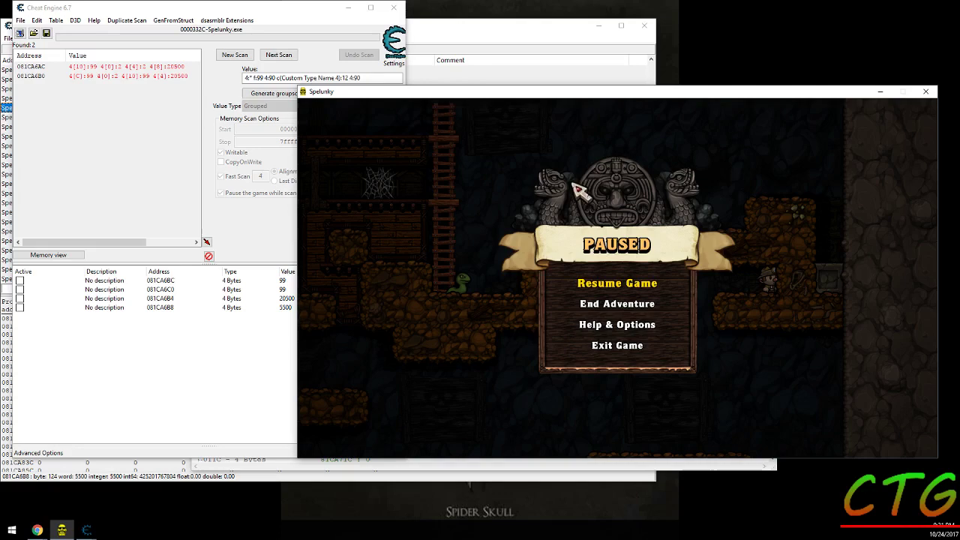
{"action": "key", "text": "Escape"}
{"action": "key", "text": "Escape"}
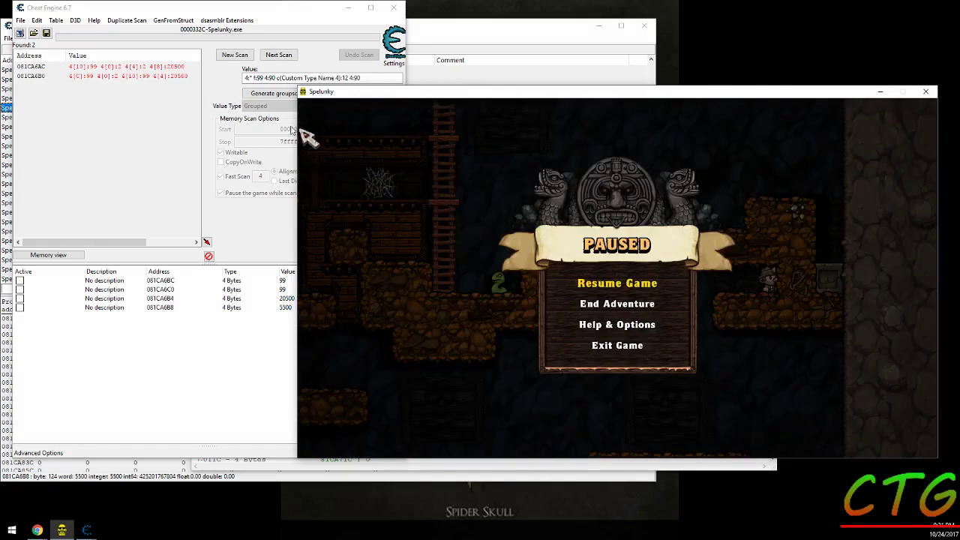
Enable out-of-order matching with a block size of 54 and regenerate the groupscan command.
{"action": "left_click", "coordinate": [268, 78]}
{"action": "left_click", "coordinate": [294, 92]}
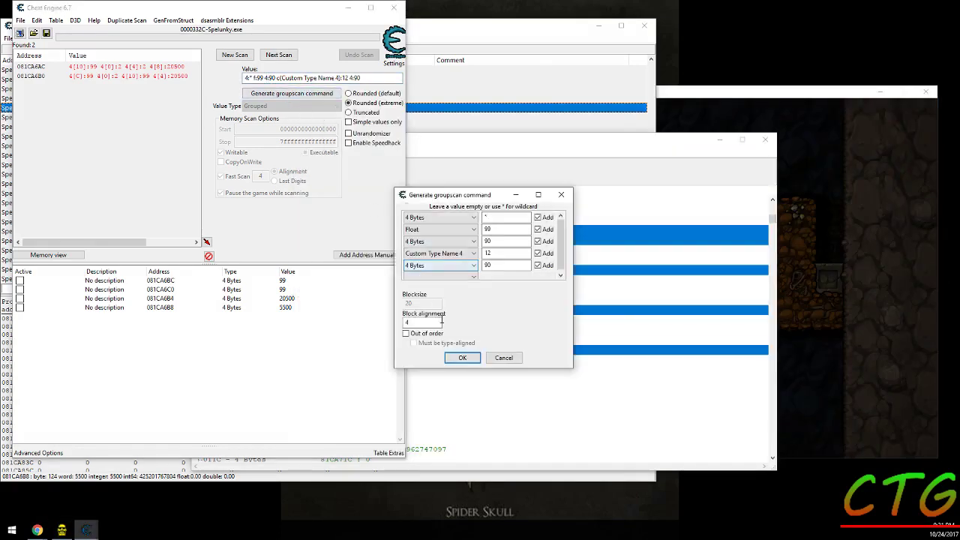
{"action": "left_click_drag", "start_coordinate": [428, 304], "coordinate": [277, 306]}
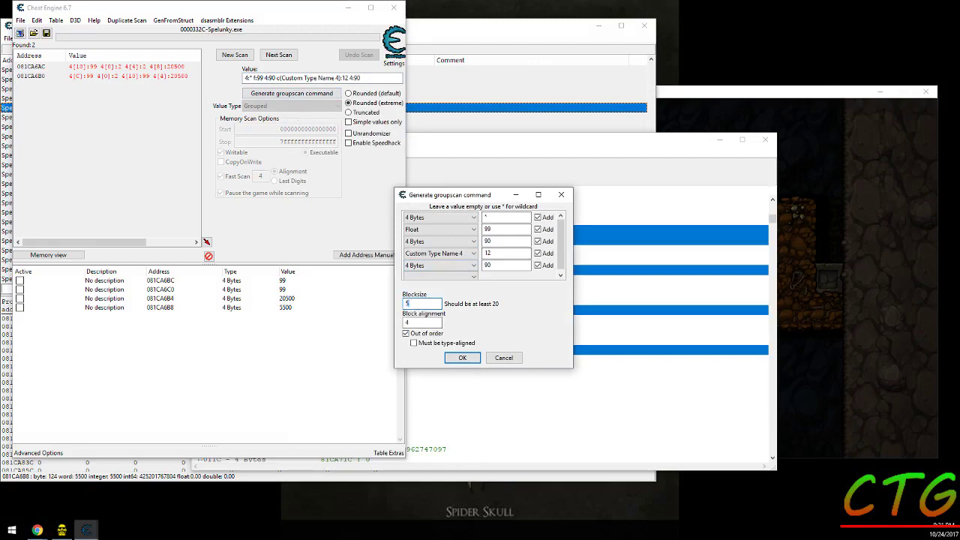
{"action": "type", "text": "54"}
{"action": "left_click", "coordinate": [462, 358]}
Switch to Spelunky and resume the paused game to view the player's stats.
{"action": "left_click", "coordinate": [908, 231]}
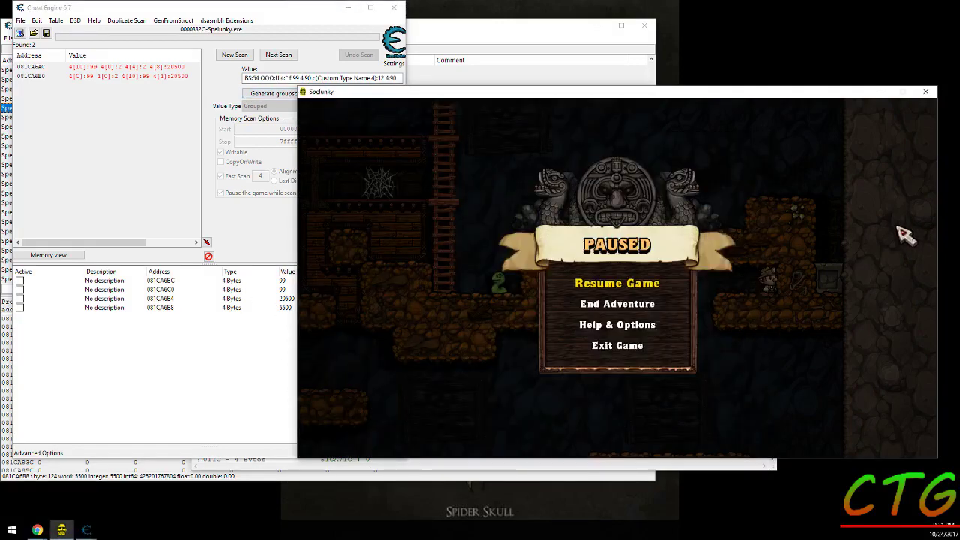
{"action": "key", "text": "Escape"}
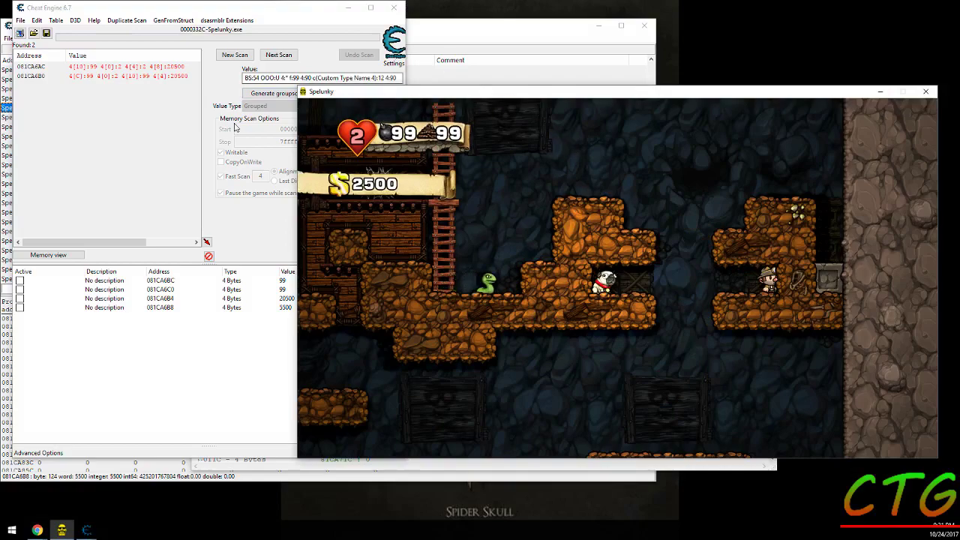